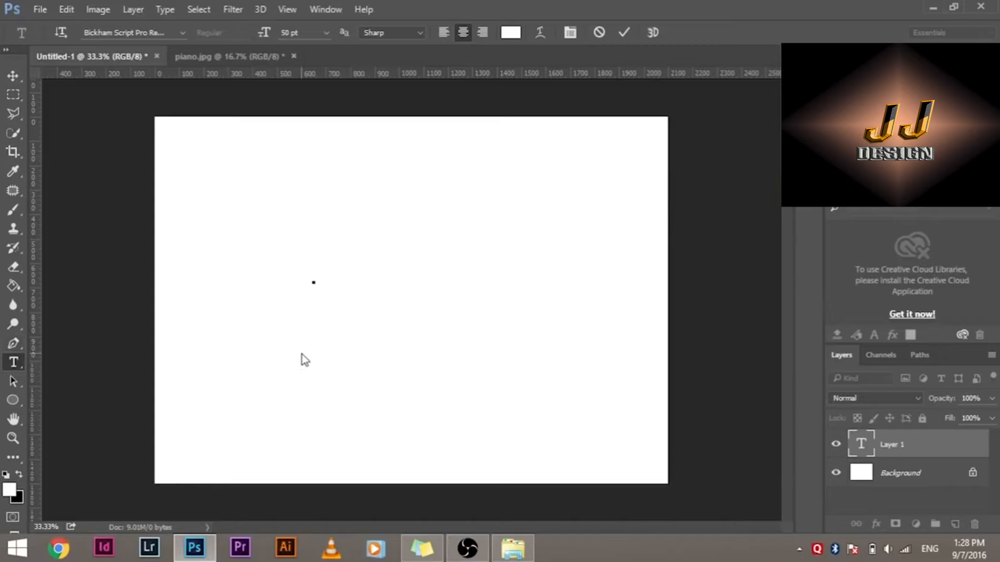
Enter the text "Music is Life" on the canvas and set its text colour to black (000000)
type("JJ Design")
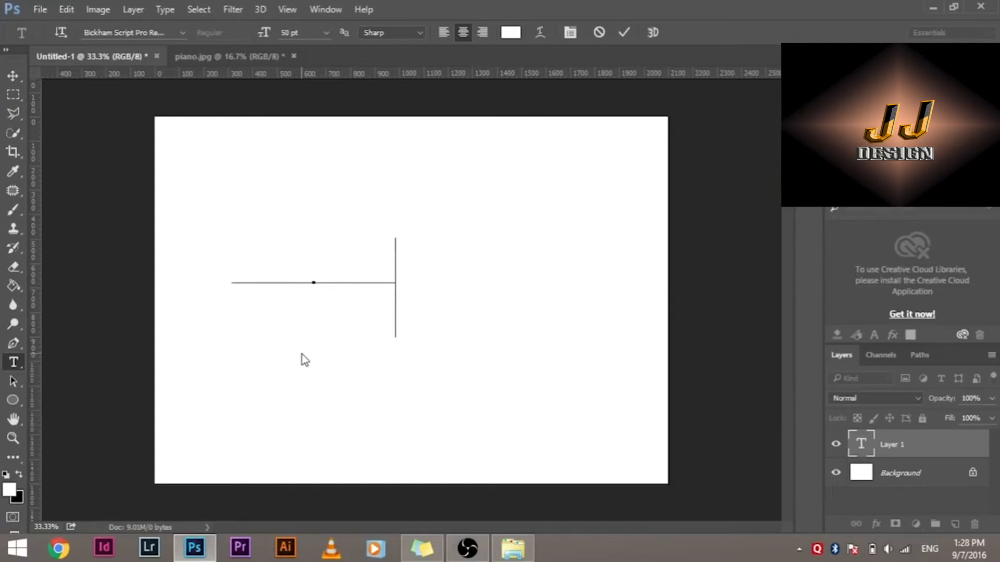
left_click_drag(235, 283, 527, 263)
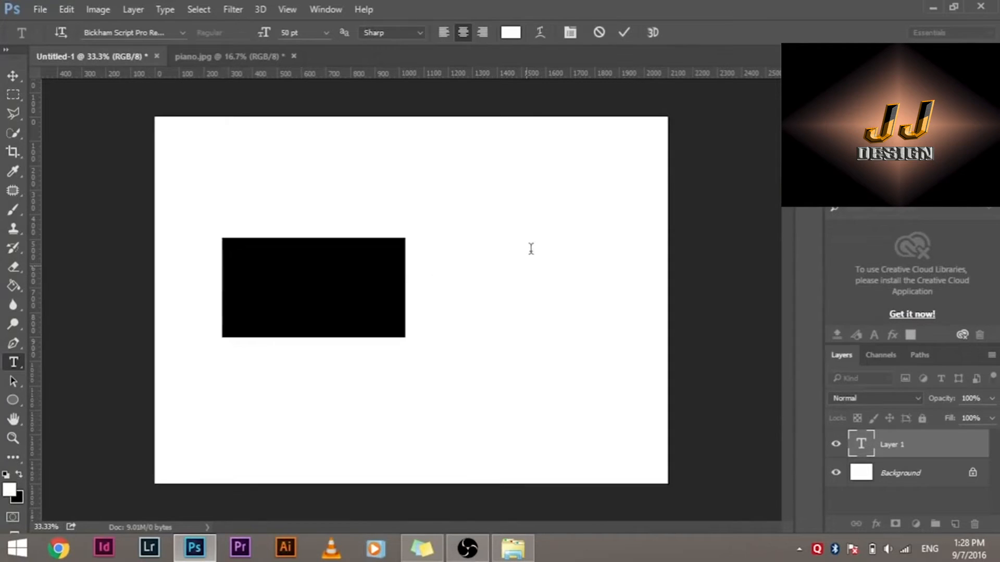
left_click(511, 33)
left_click_drag(301, 239, 156, 404)
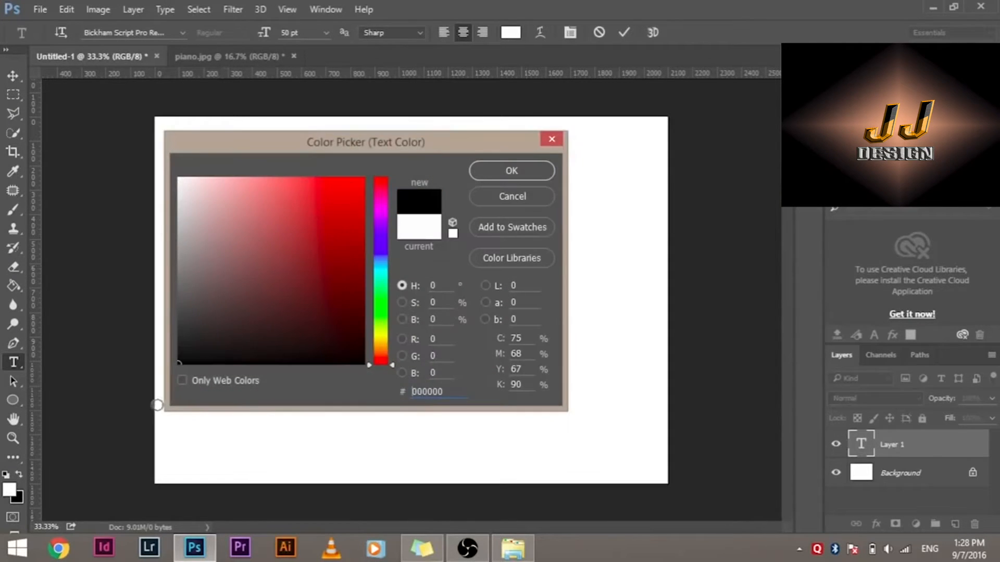
left_click(521, 172)
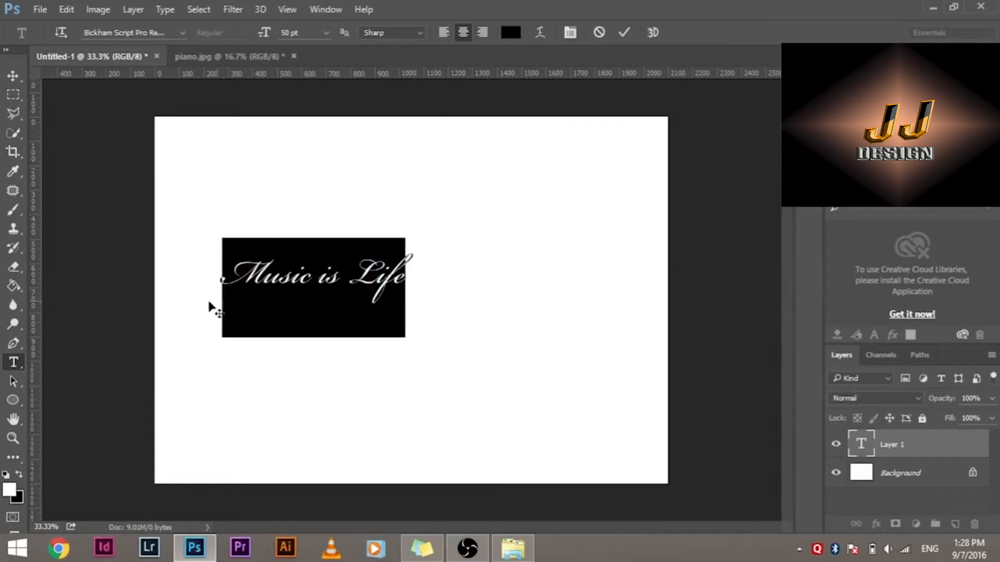
Replace the M of "Music" with the last, most ornate glyph from the Alternates For Selection set
left_click(241, 283)
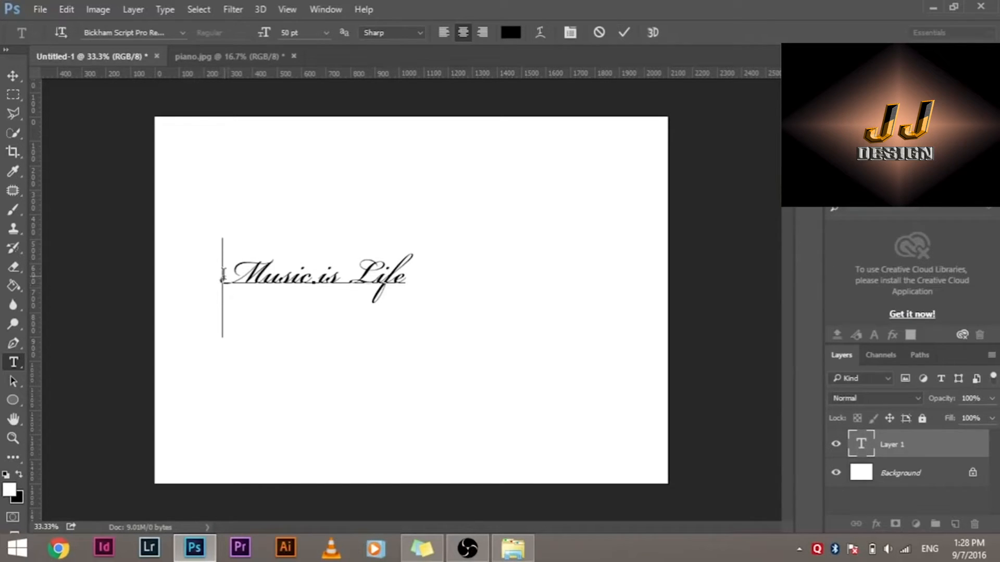
left_click_drag(224, 275, 263, 281)
left_click(323, 11)
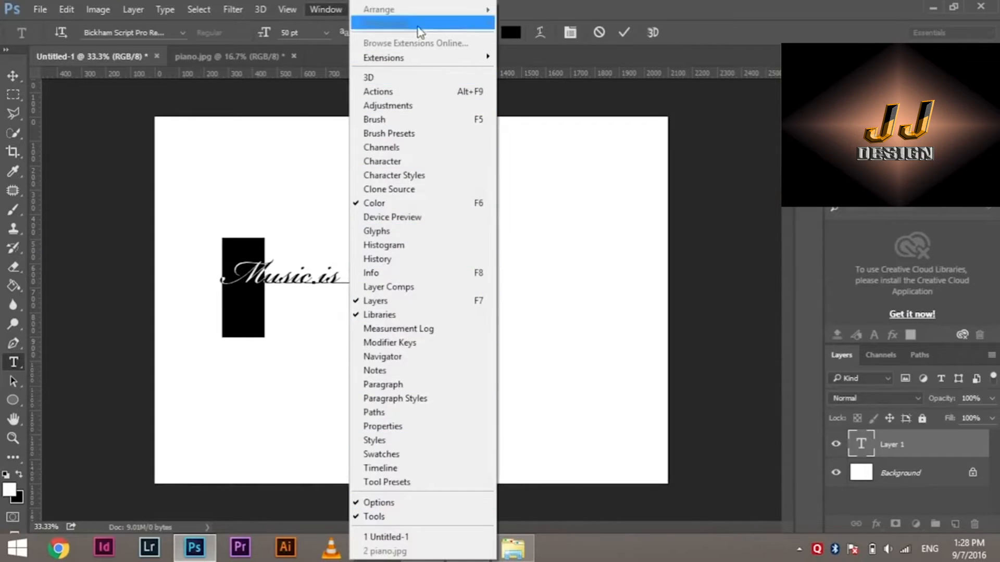
left_click(398, 230)
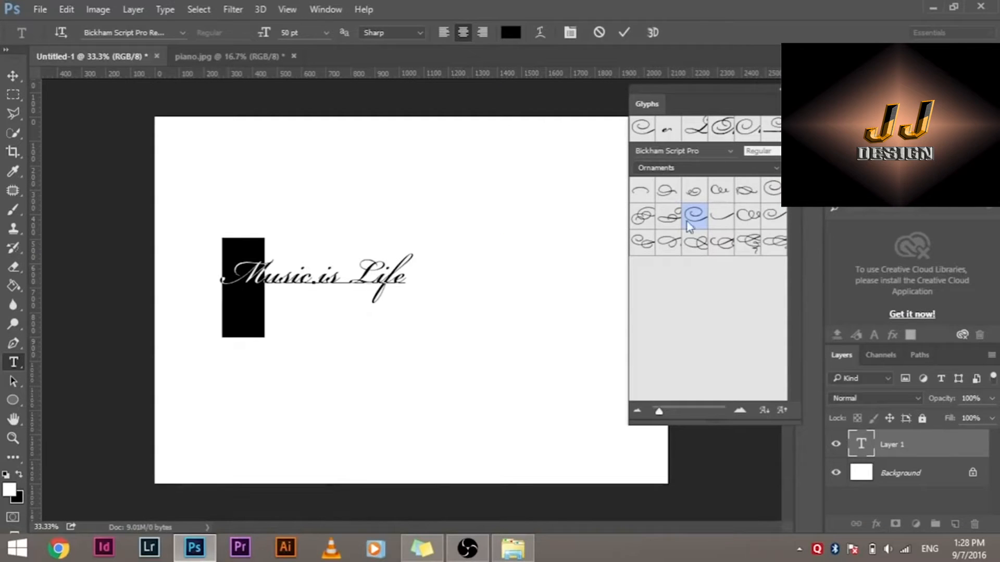
left_click(686, 170)
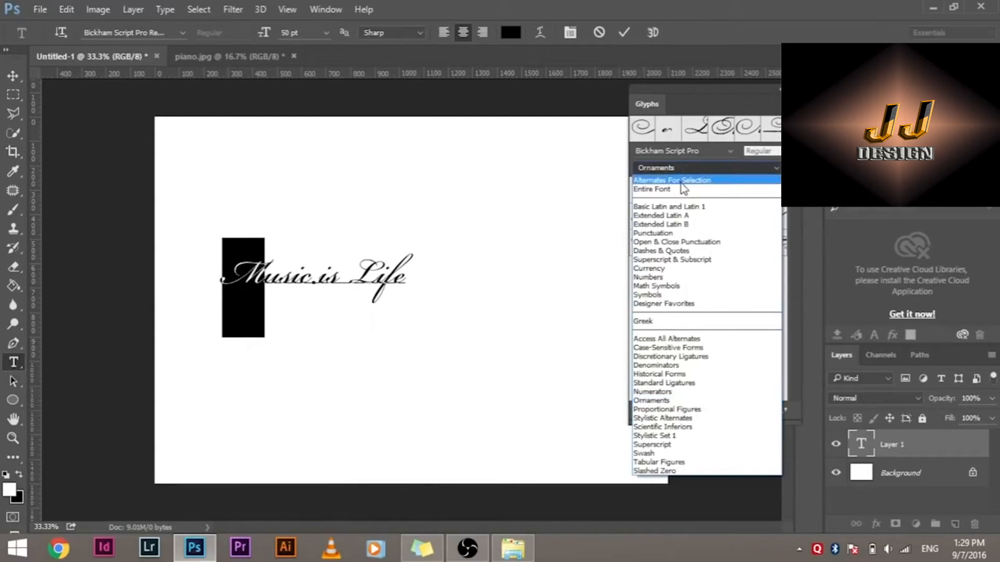
left_click(682, 181)
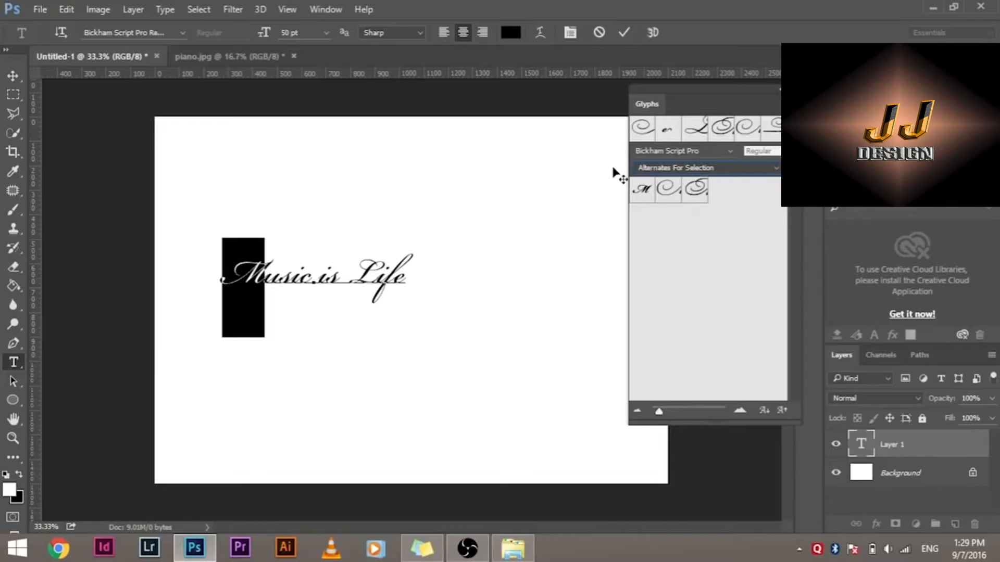
double_click(699, 196)
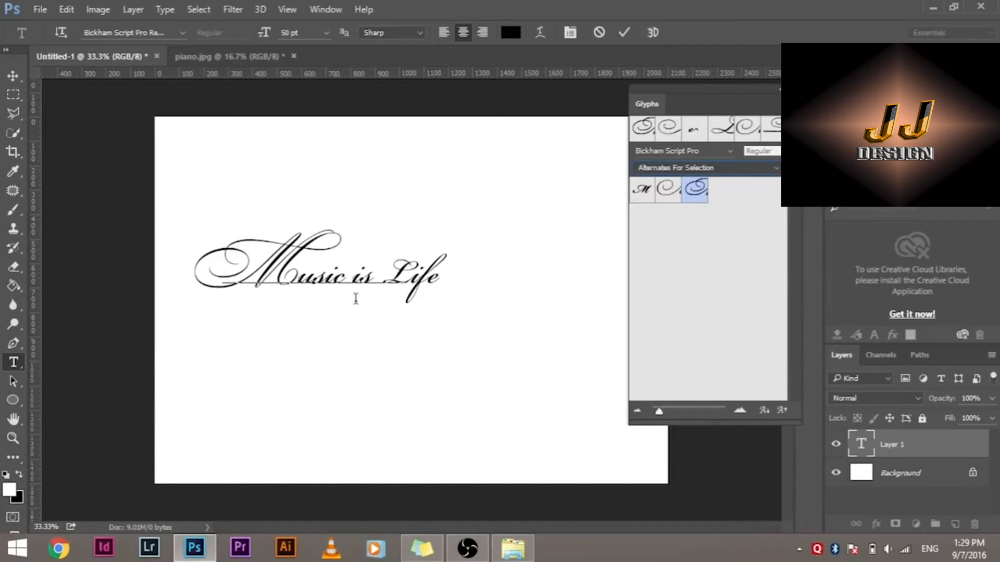
Swap the L of "Life" for its looped swash alternate and the final e for an alternate with an extended tail
left_click_drag(399, 276, 414, 277)
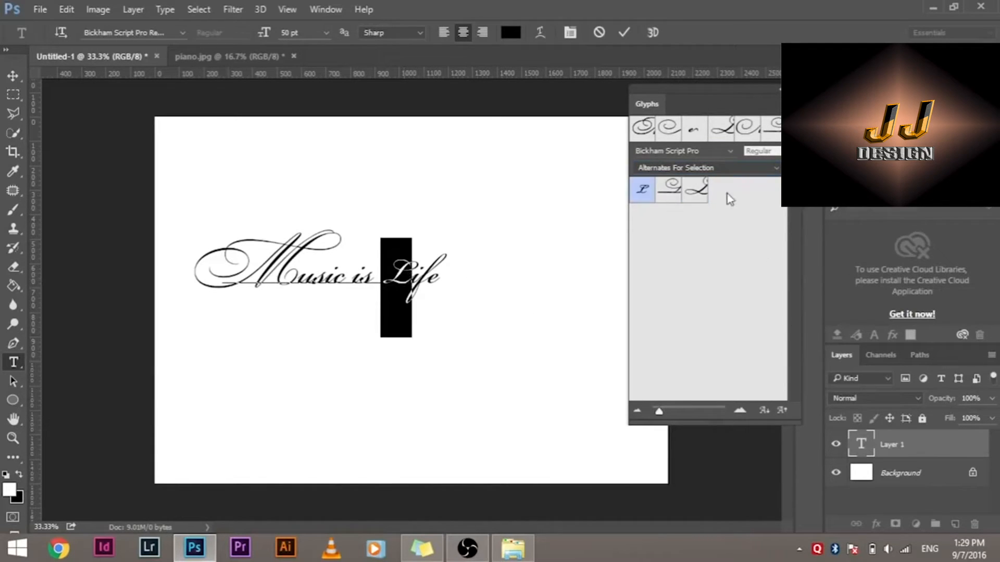
double_click(694, 191)
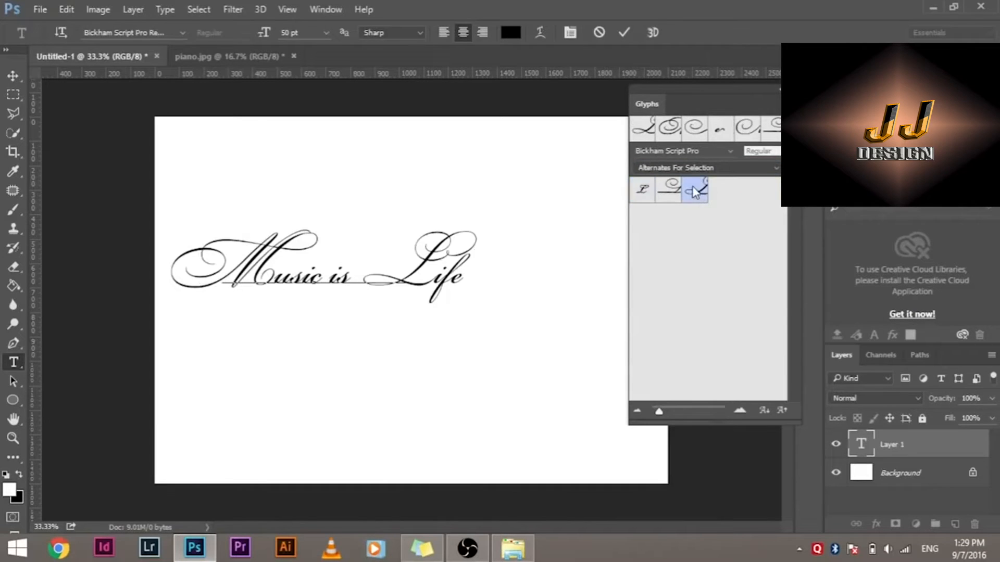
left_click(453, 284)
left_click_drag(453, 284, 468, 284)
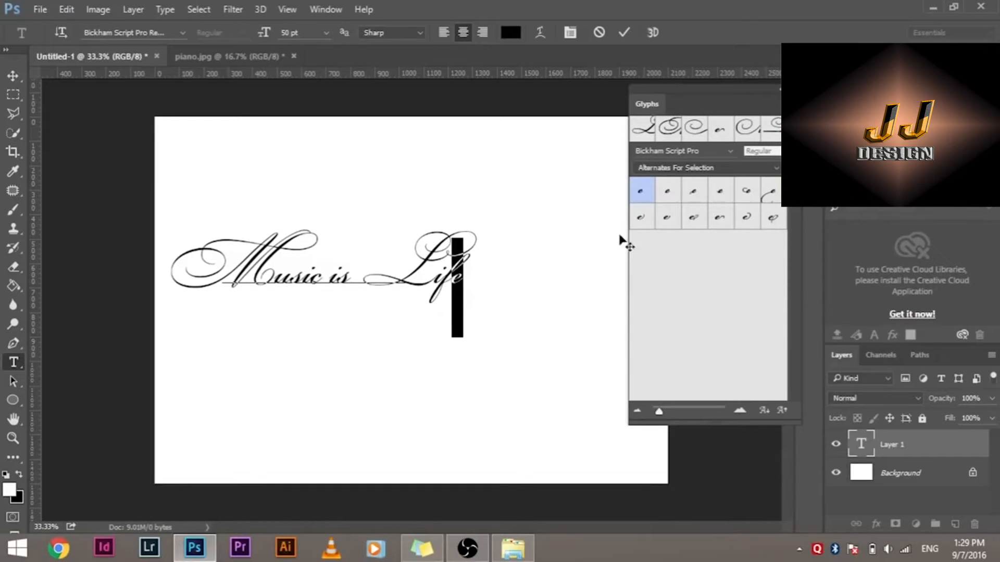
double_click(730, 223)
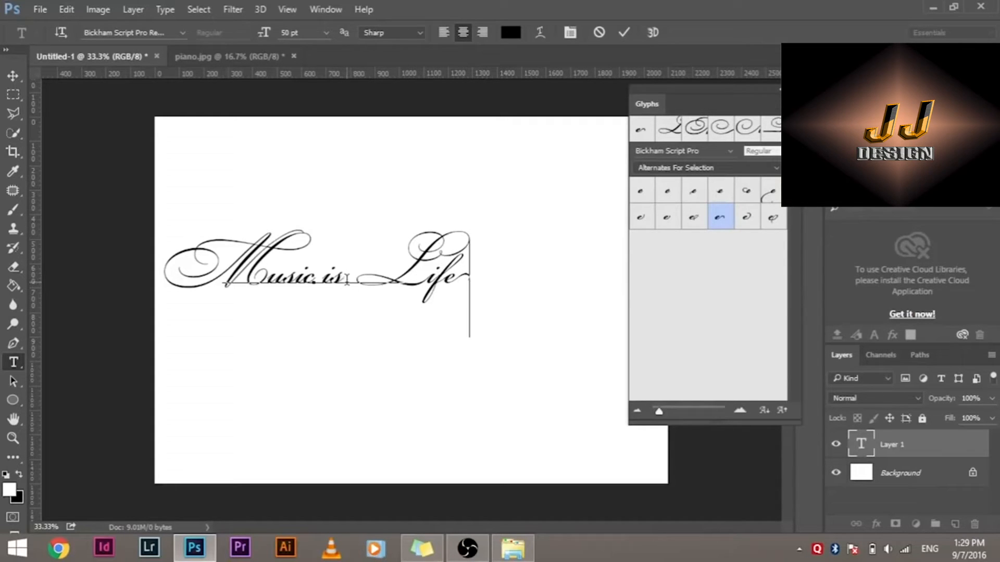
Tighten the space between "is" and "Life", commit the text and move the lettering toward the centre of the canvas
left_click(341, 279)
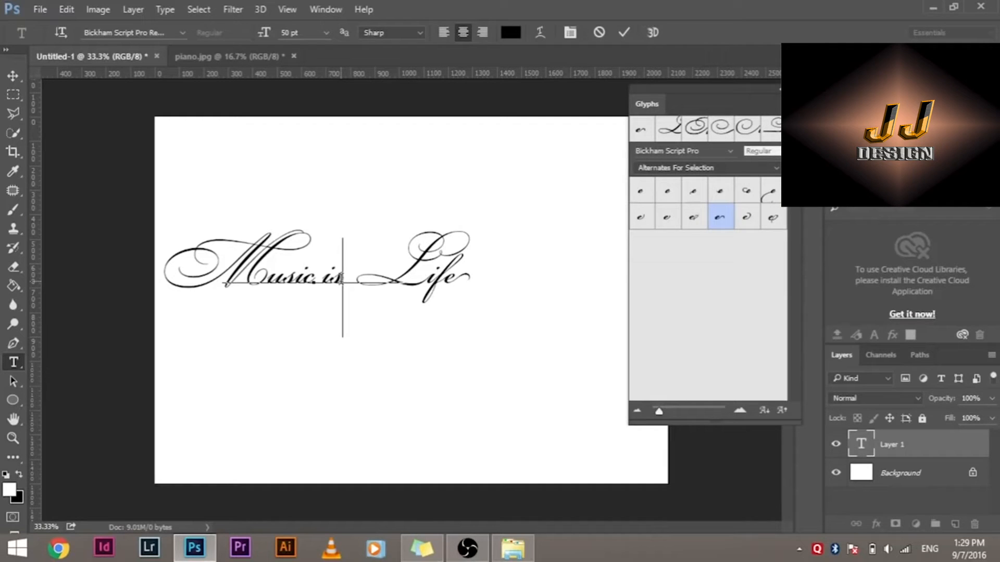
left_click_drag(344, 277, 354, 277)
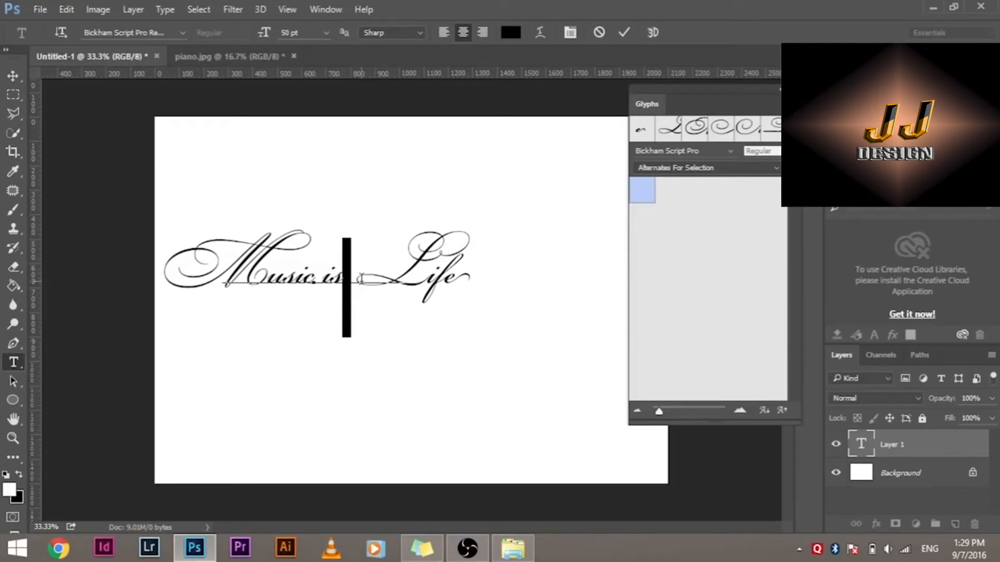
key("alt+Left")
key("alt+Left")
key("alt+Left")
key("alt+Left")
key("alt+Left")
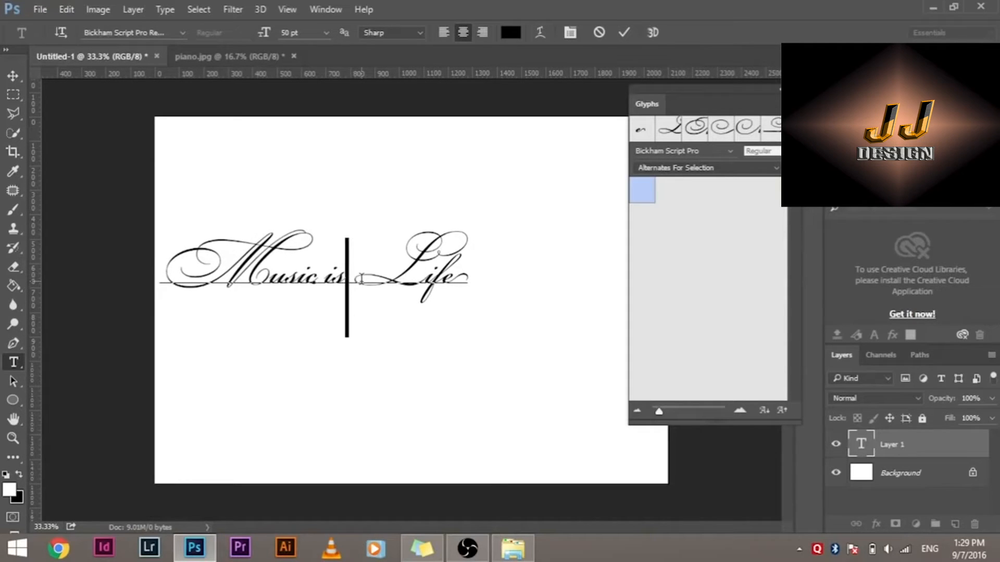
key("alt+Left")
key("alt+Left")
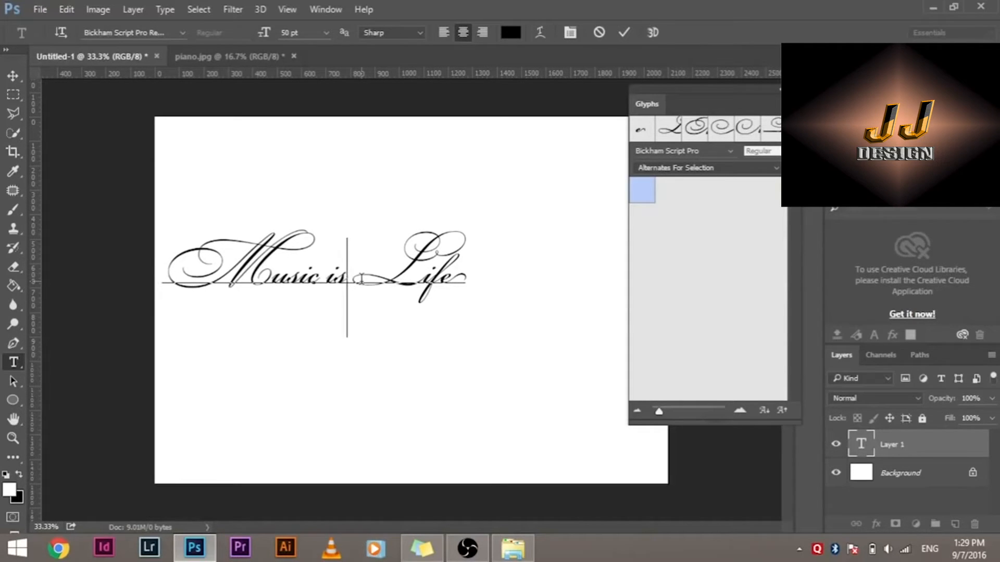
key("alt+Left")
key("alt+Left")
left_click(12, 77)
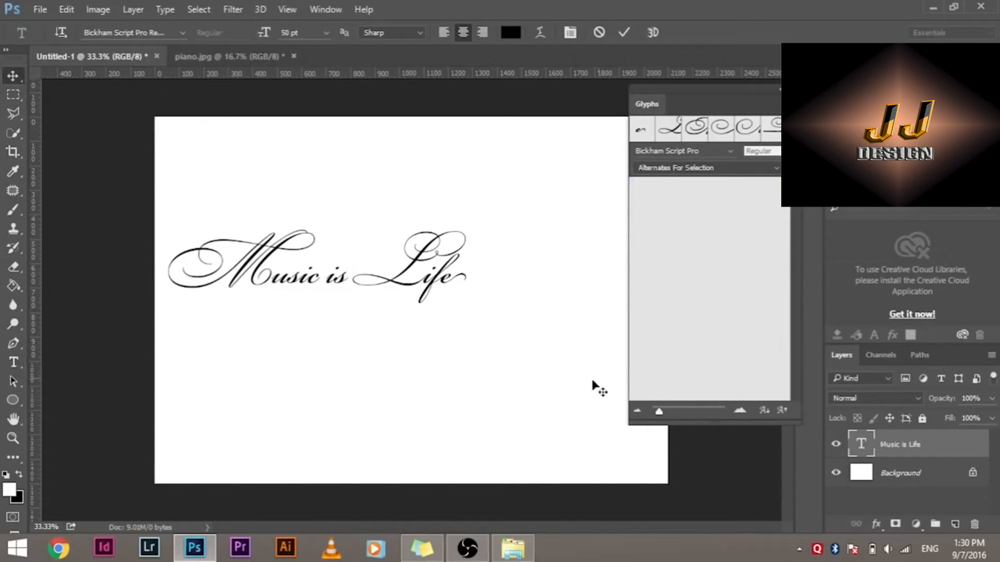
left_click_drag(442, 284, 504, 302)
On a new layer, start a text below the lettering and insert the simple wave-shaped glyph from the font's Ornaments set
left_click(955, 525)
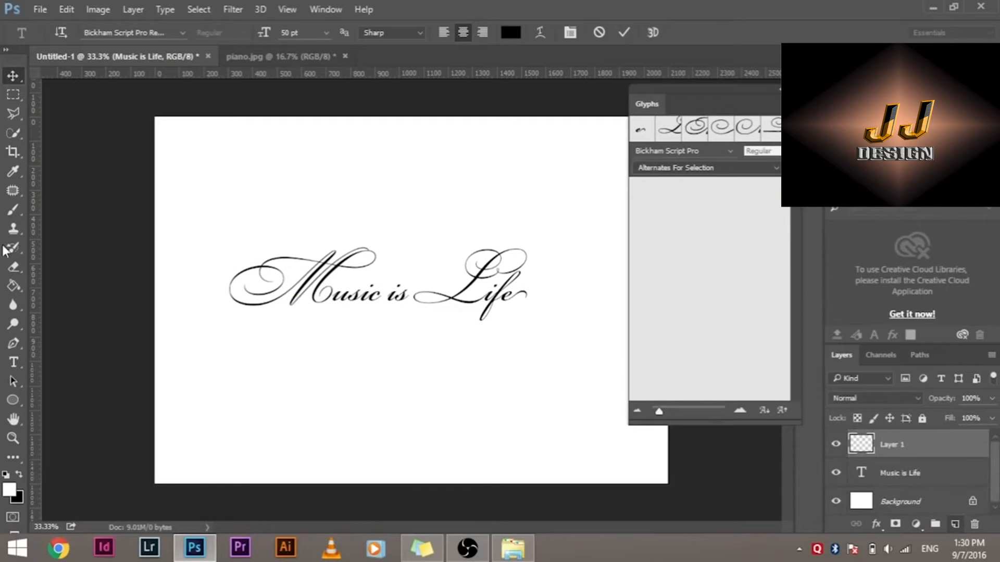
left_click(288, 379)
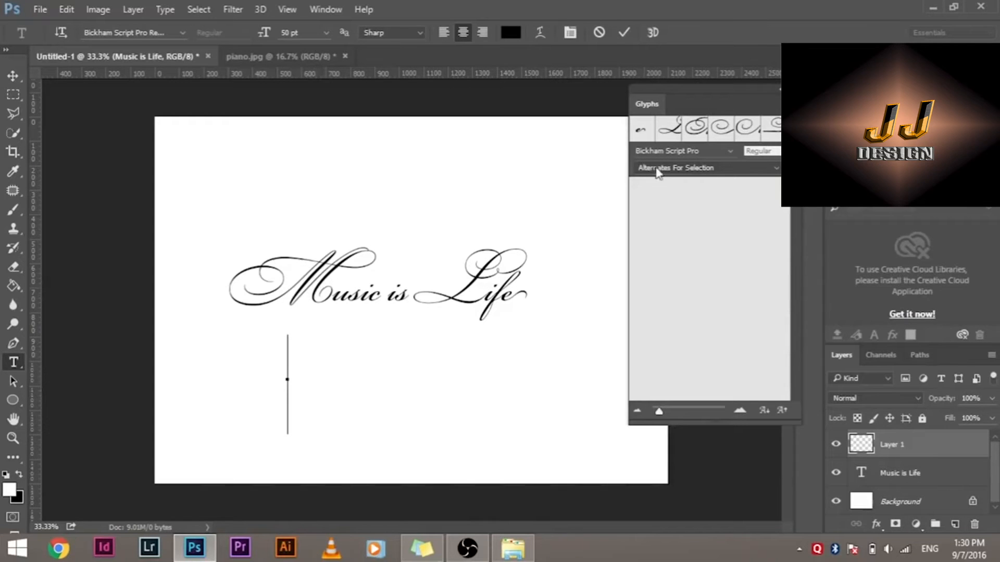
left_click(717, 169)
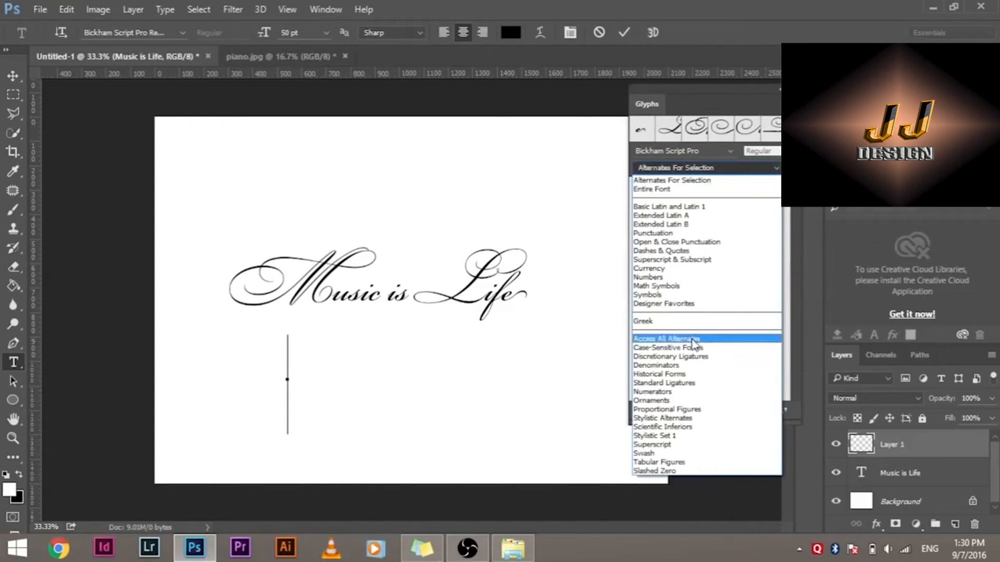
left_click(690, 401)
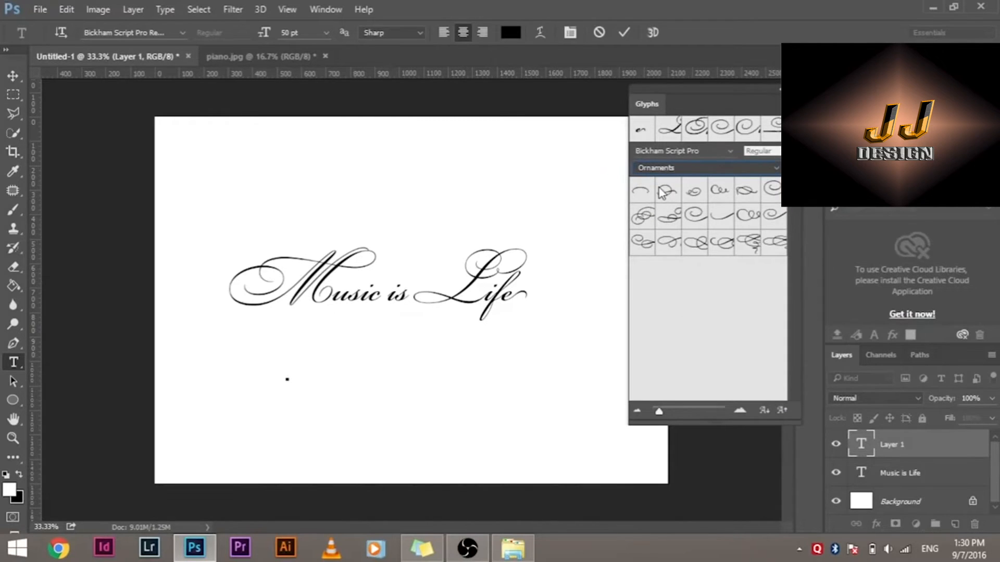
double_click(722, 221)
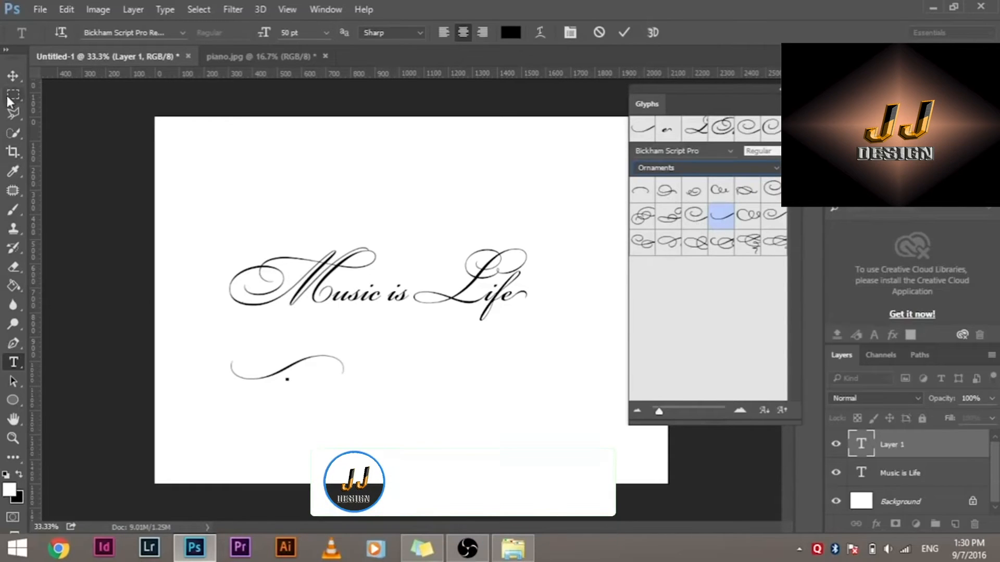
Move the wave ornament up beneath "is" so it meets the L's swash, and close the Glyphs panel
left_click(13, 76)
left_click_drag(289, 346, 384, 309)
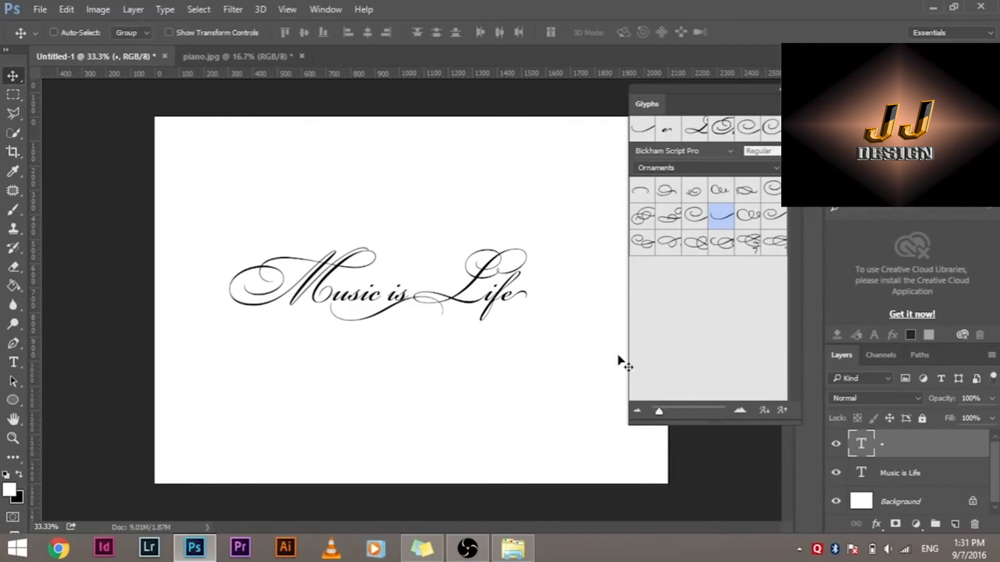
left_click(327, 10)
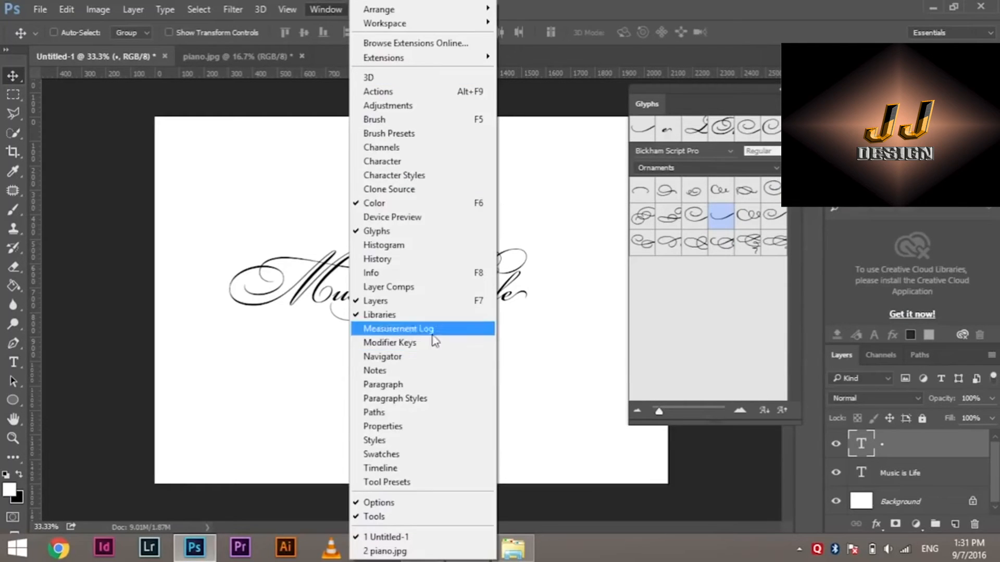
left_click(527, 4)
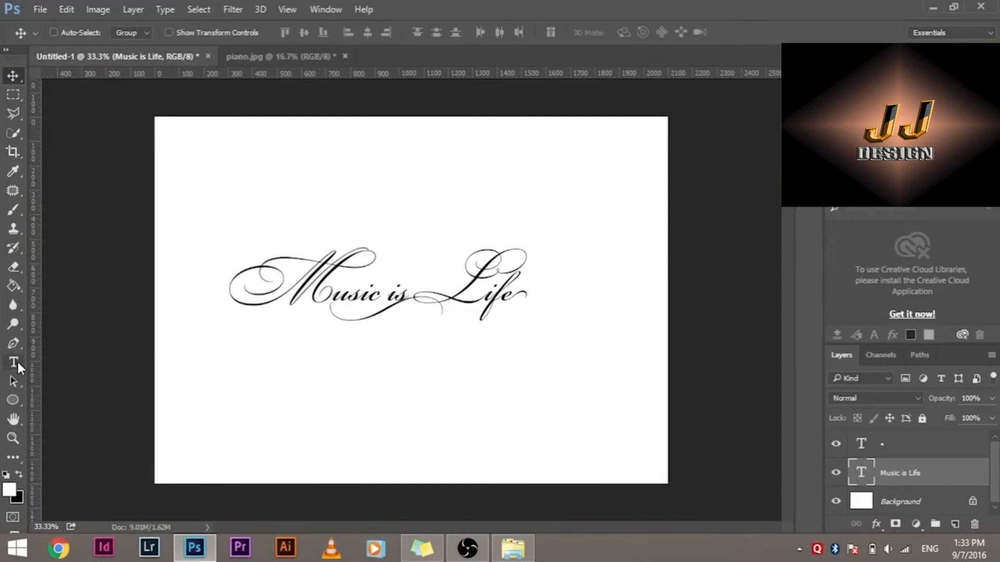
Hide the ornament layer and apply Stylistic Alternates to the c of "Music" through the OpenType options
left_click(14, 363)
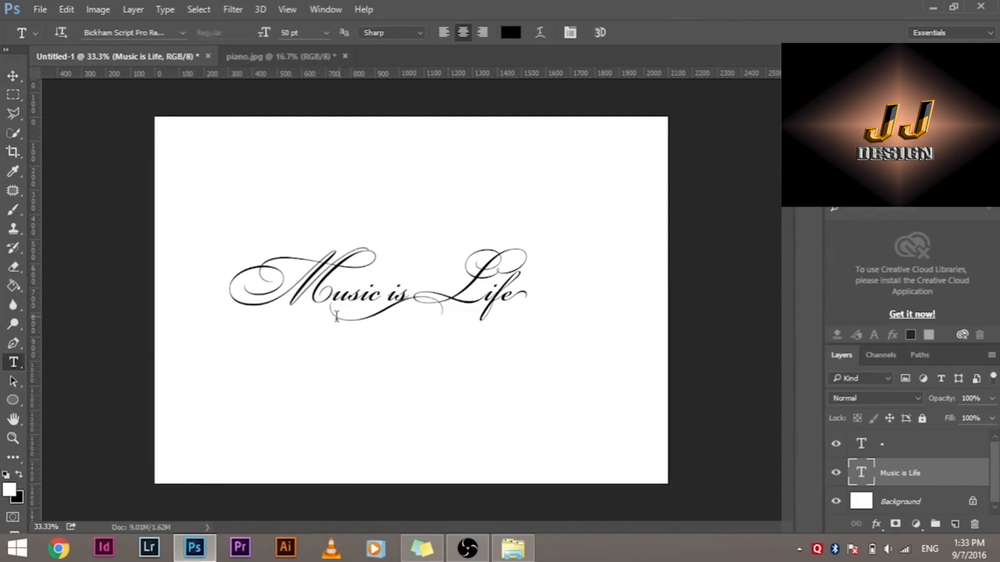
left_click(837, 445)
left_click(371, 299)
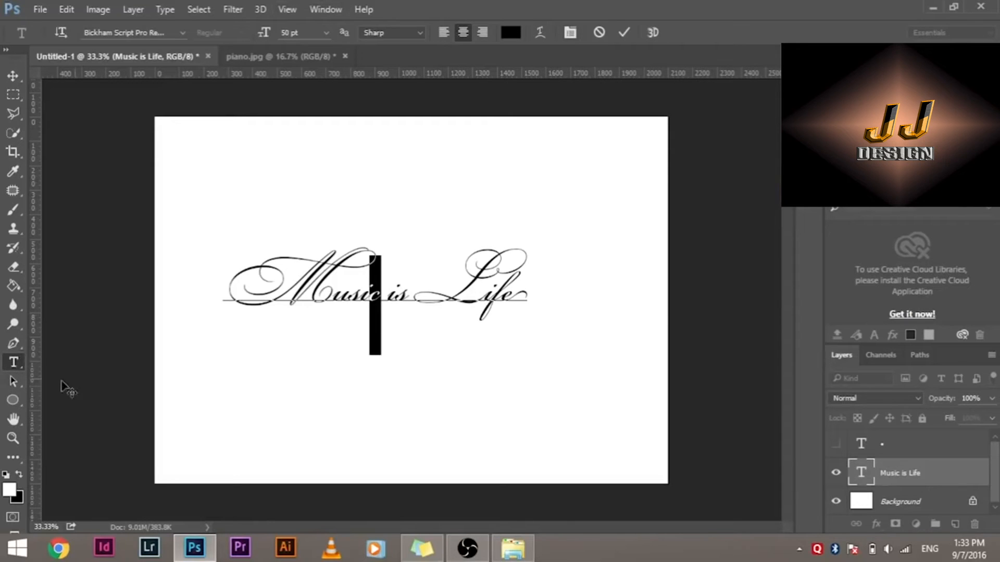
left_click(570, 34)
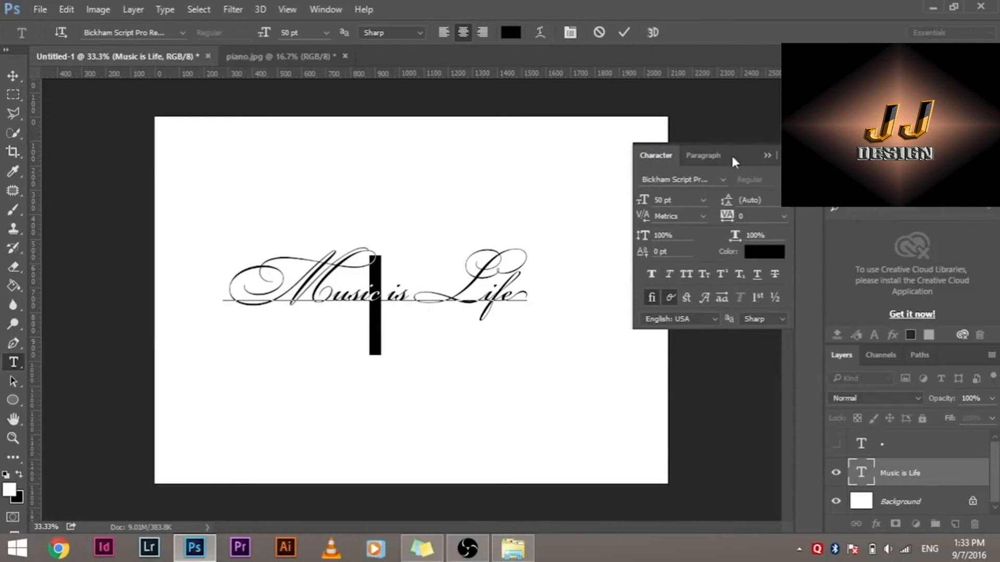
left_click(785, 155)
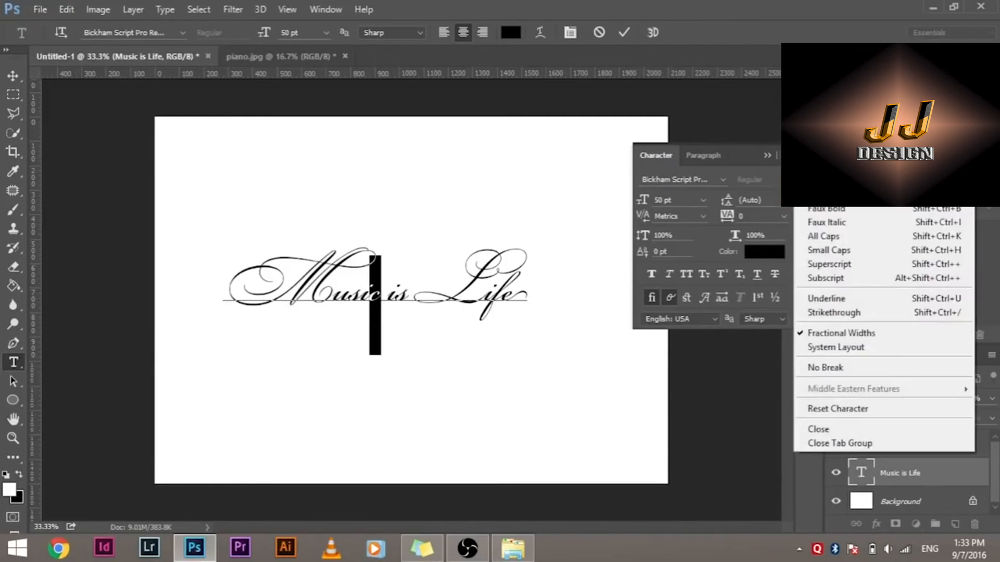
mouse_move(812, 194)
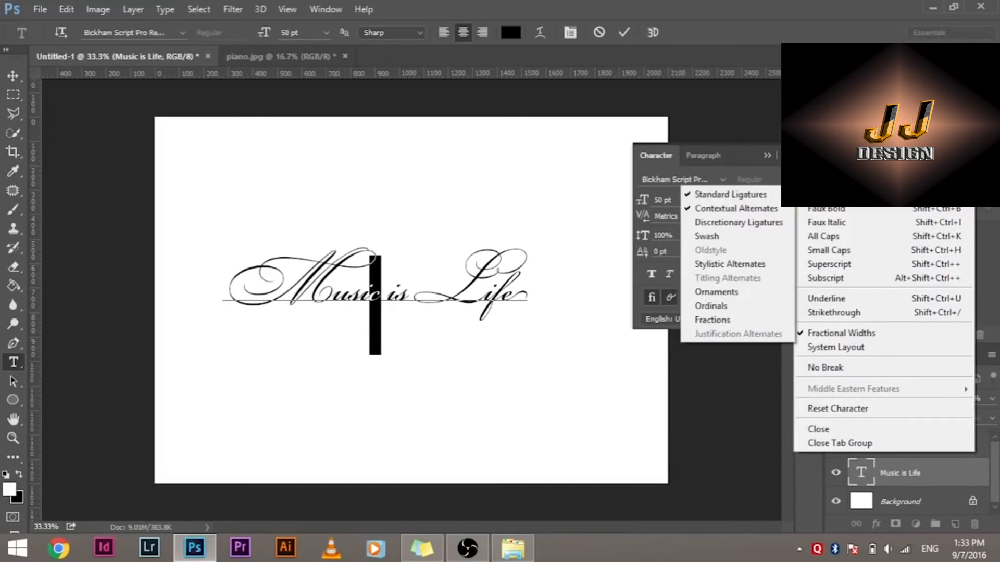
left_click(727, 265)
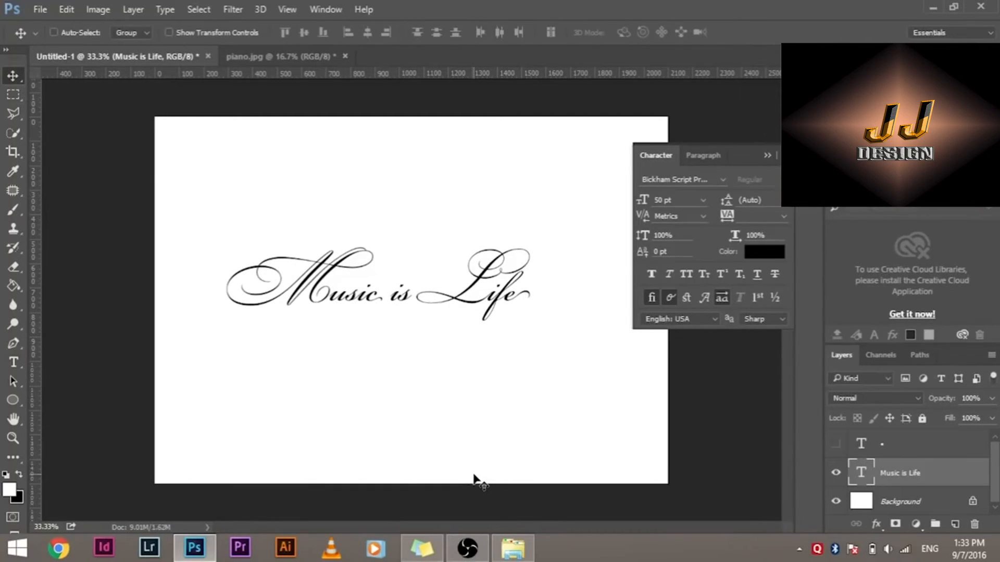
Show the ornament layer again and group it with the "Music is Life" text layer
left_click(836, 446)
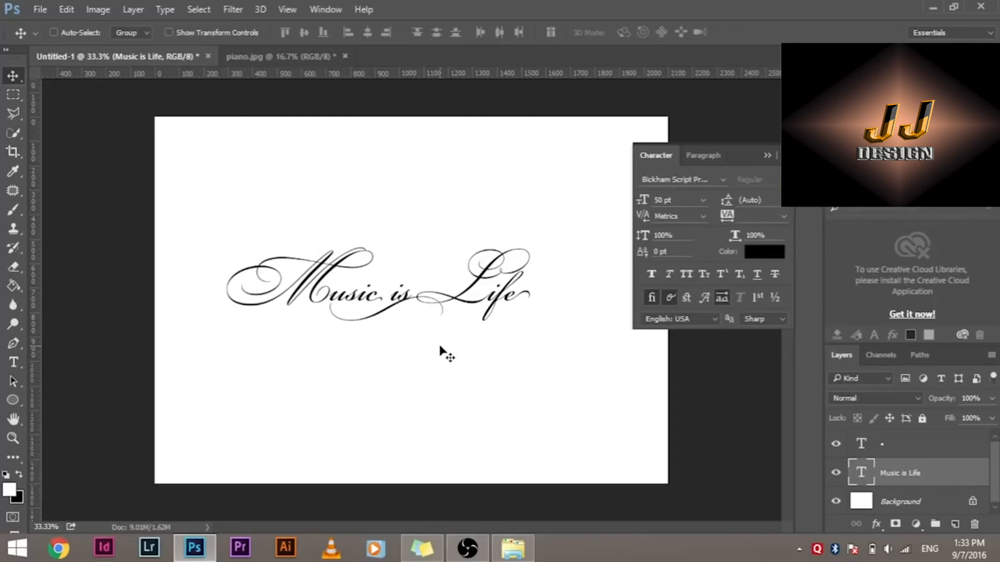
key("ctrl")
left_click(938, 451, "ctrl")
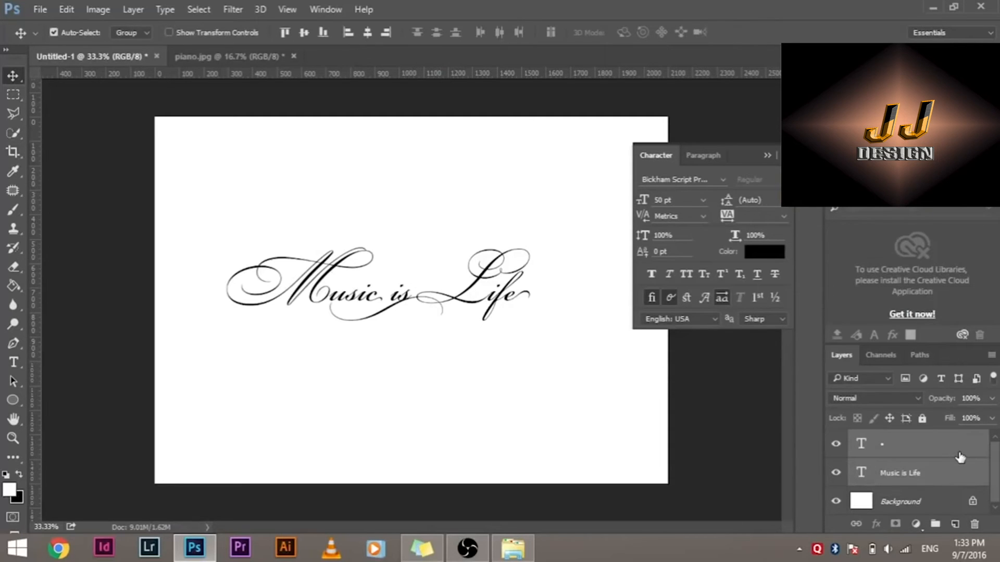
key("ctrl+g")
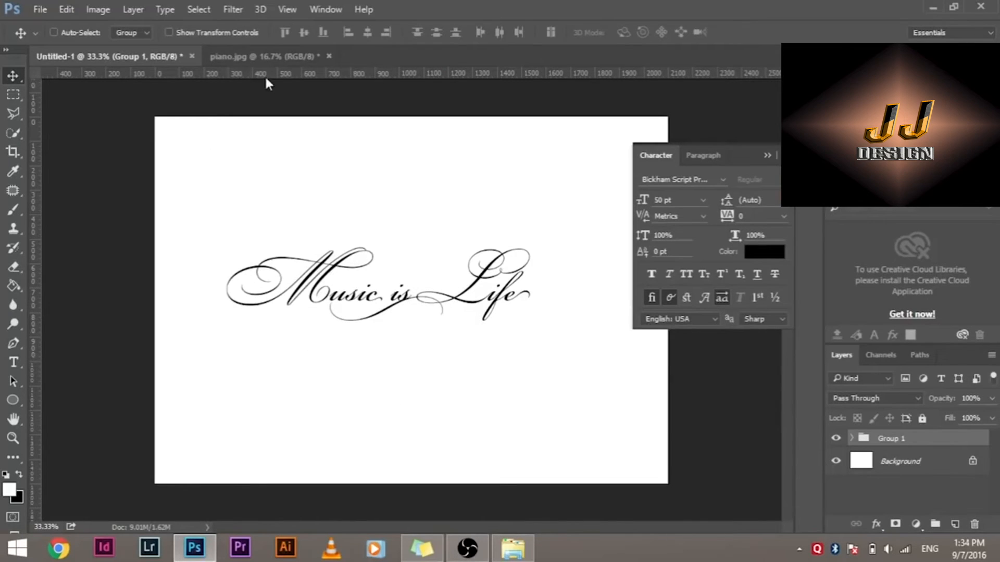
left_click(273, 57)
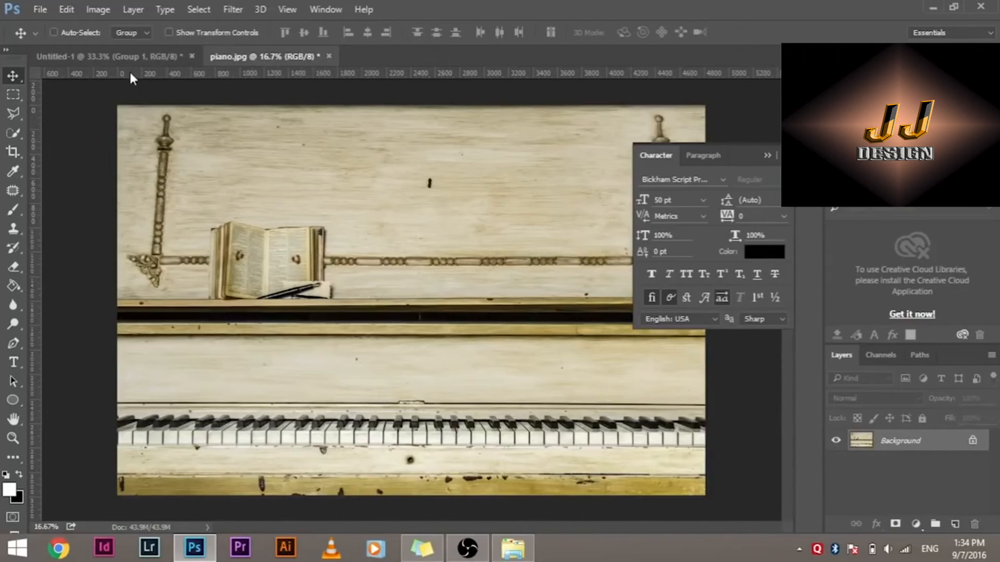
left_click(137, 57)
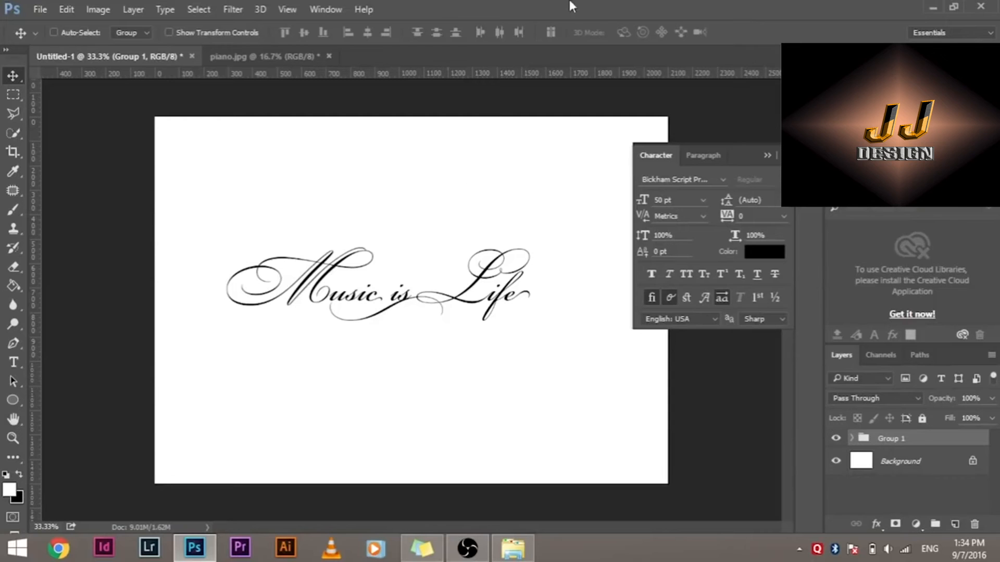
left_click(273, 57)
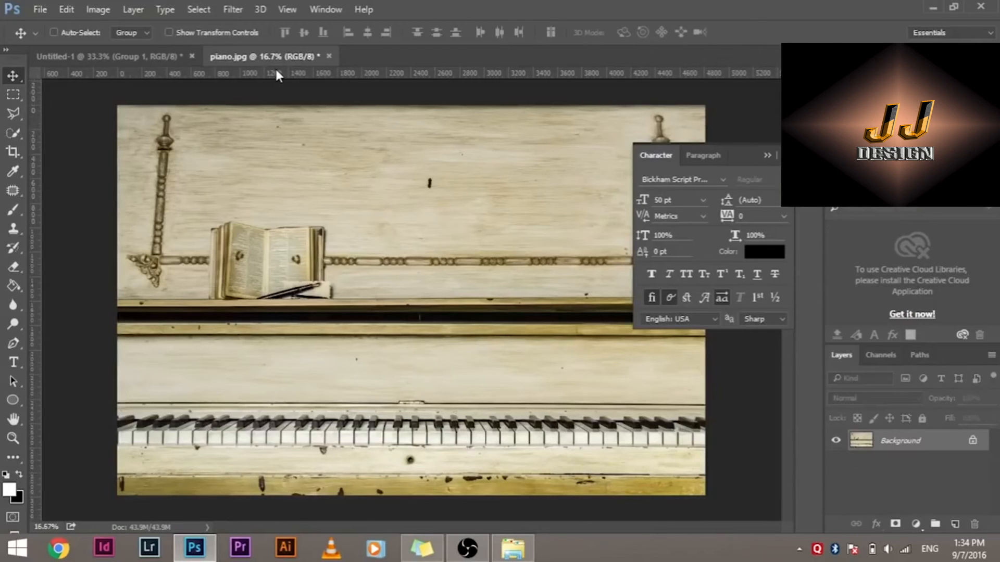
left_click(120, 56)
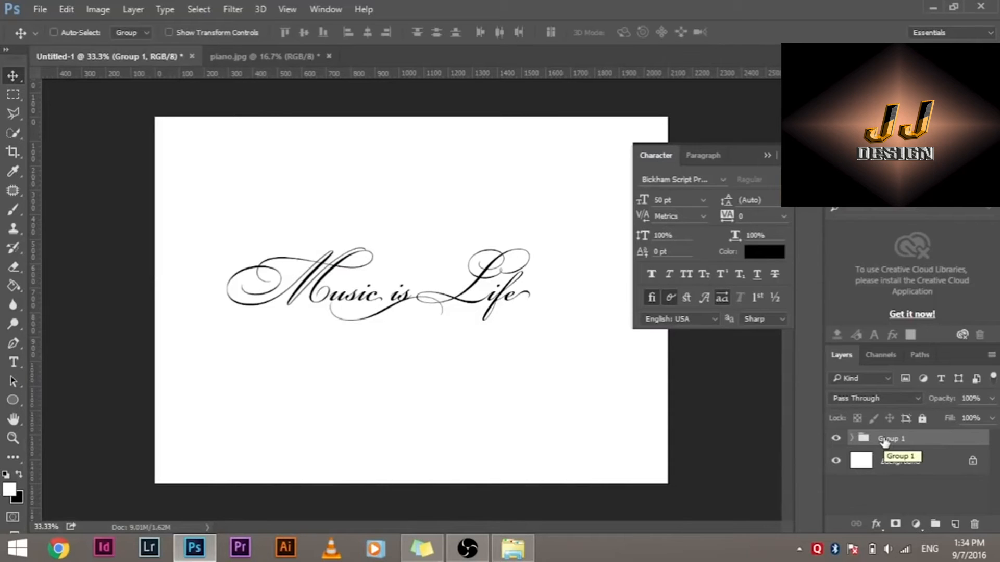
left_click(852, 439)
left_click(852, 438)
Duplicate Group 1 into the piano.jpg document and switch to that document
left_click(992, 355)
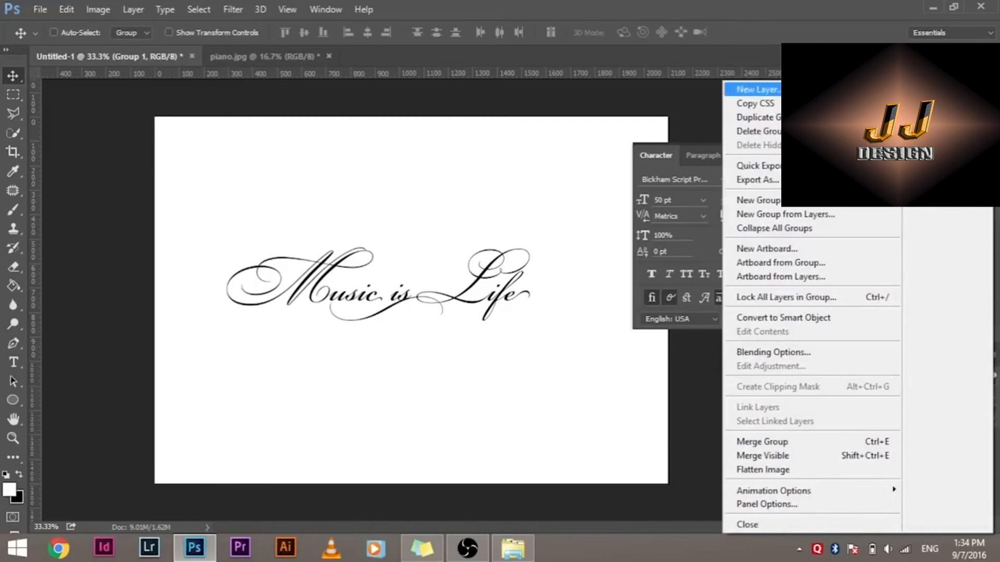
left_click(759, 117)
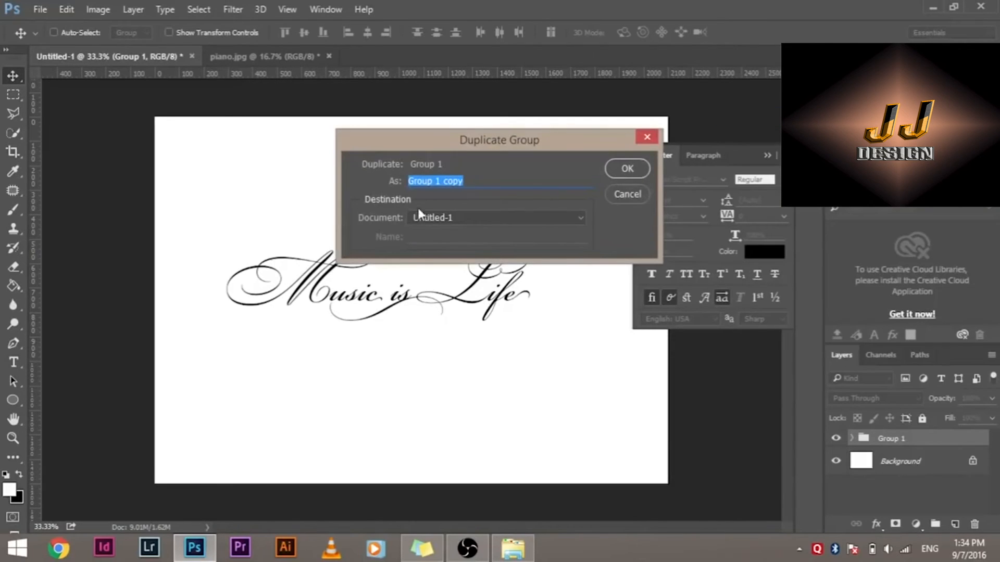
left_click(434, 223)
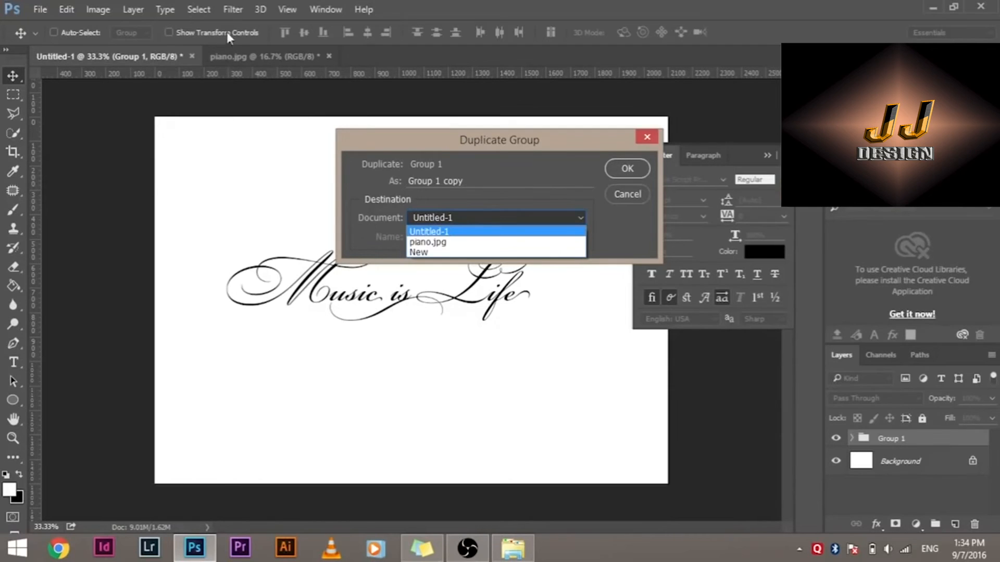
left_click(428, 244)
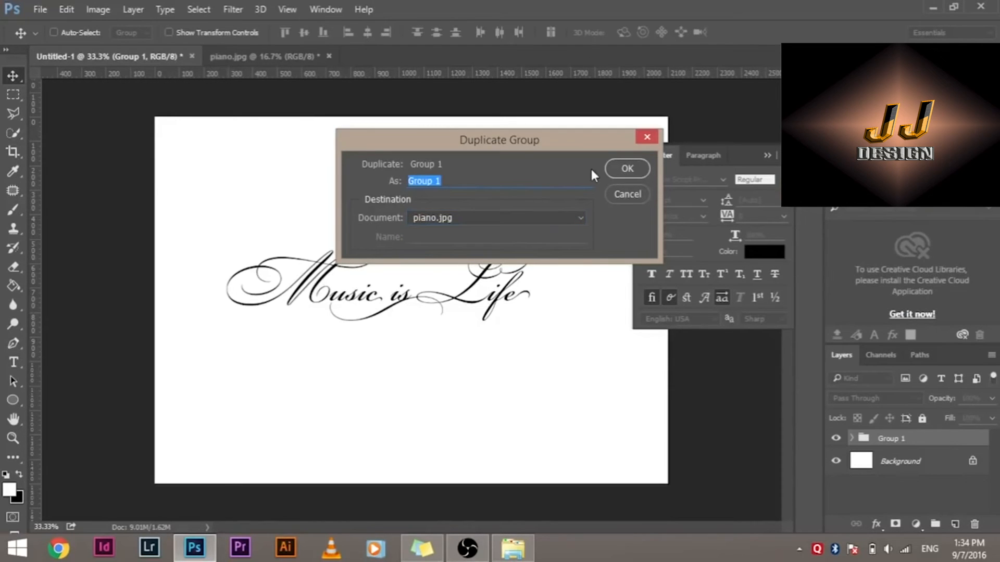
left_click(633, 171)
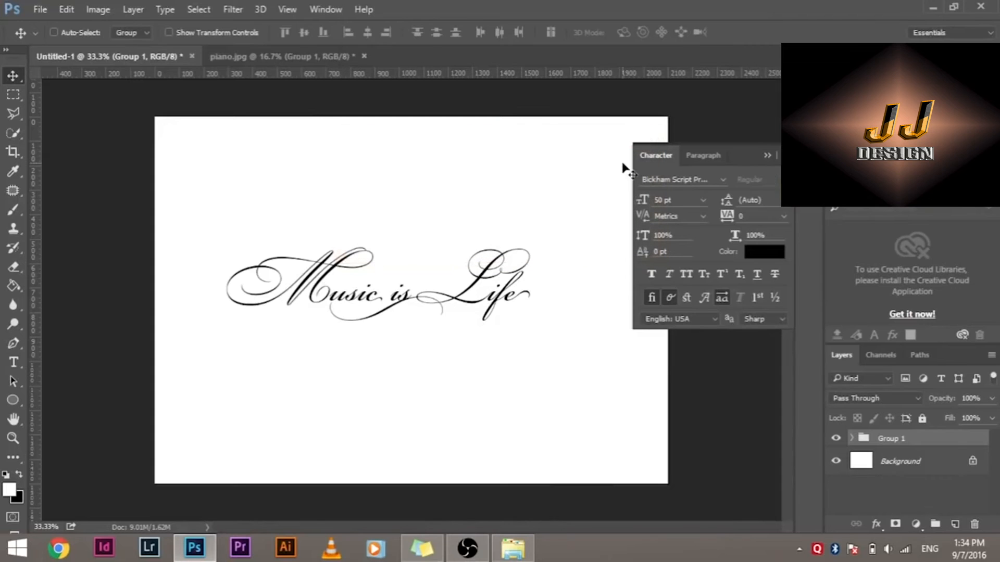
left_click(233, 55)
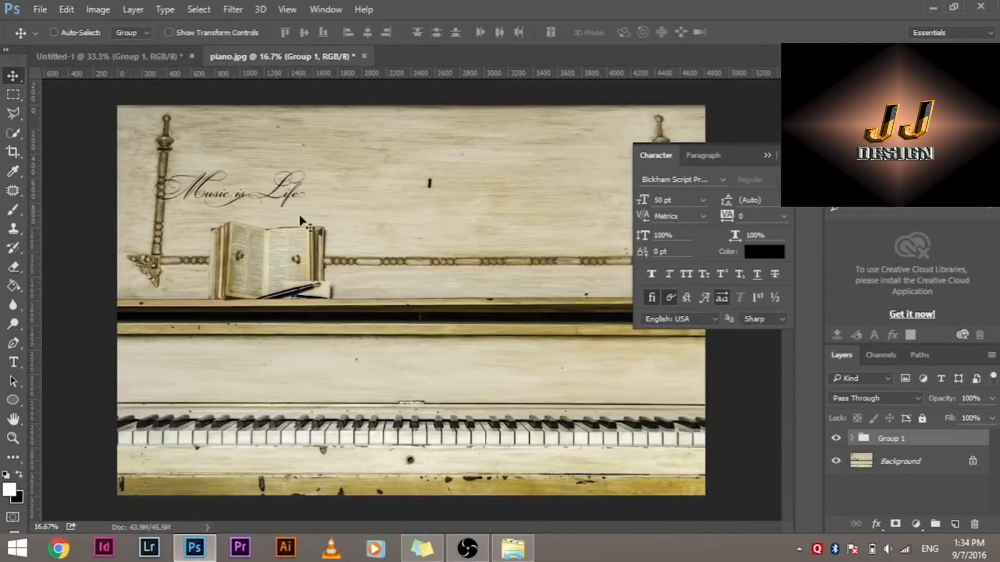
Enlarge the lettering group to about 162% and place it over the right part of the piano's dark slot, then collapse the Character panel
key("ctrl+t")
left_click_drag(246, 187, 575, 316)
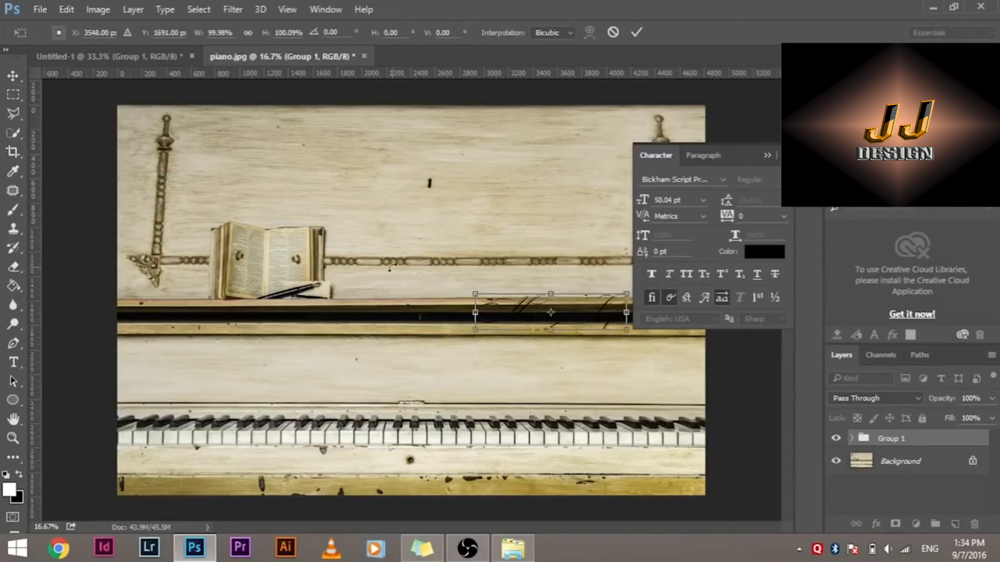
left_click_drag(473, 294, 391, 193)
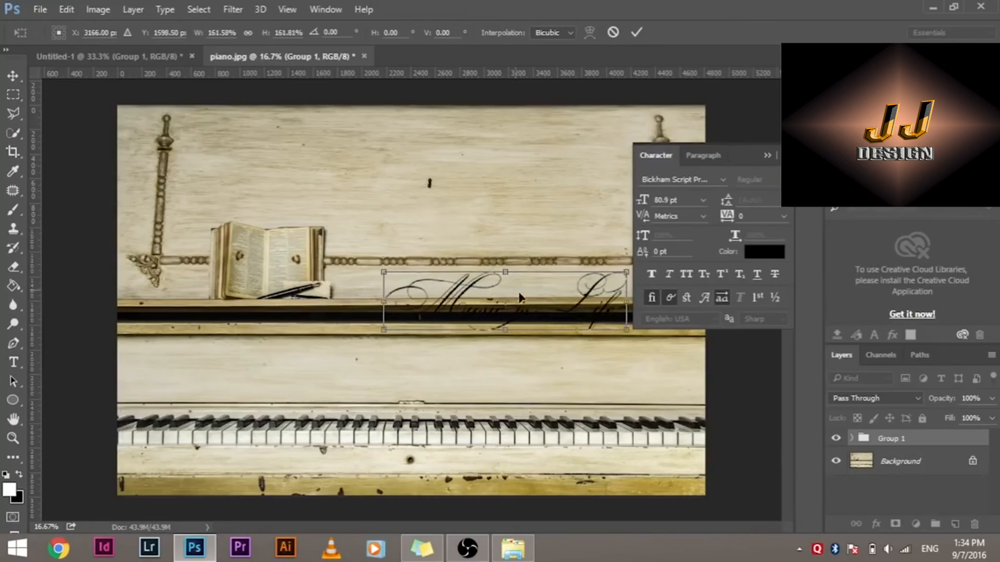
left_click_drag(536, 315, 563, 316)
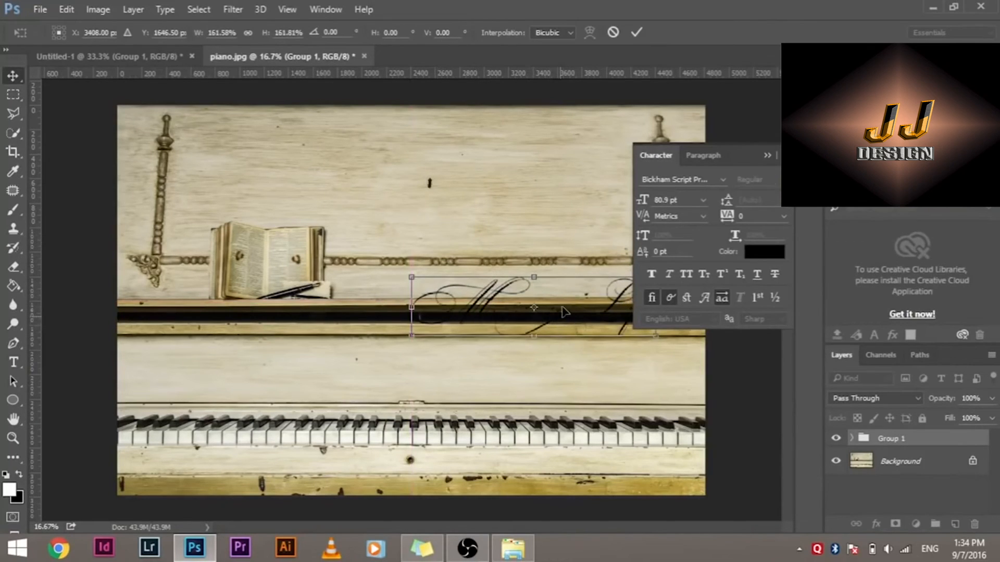
key("Return")
left_click(767, 156)
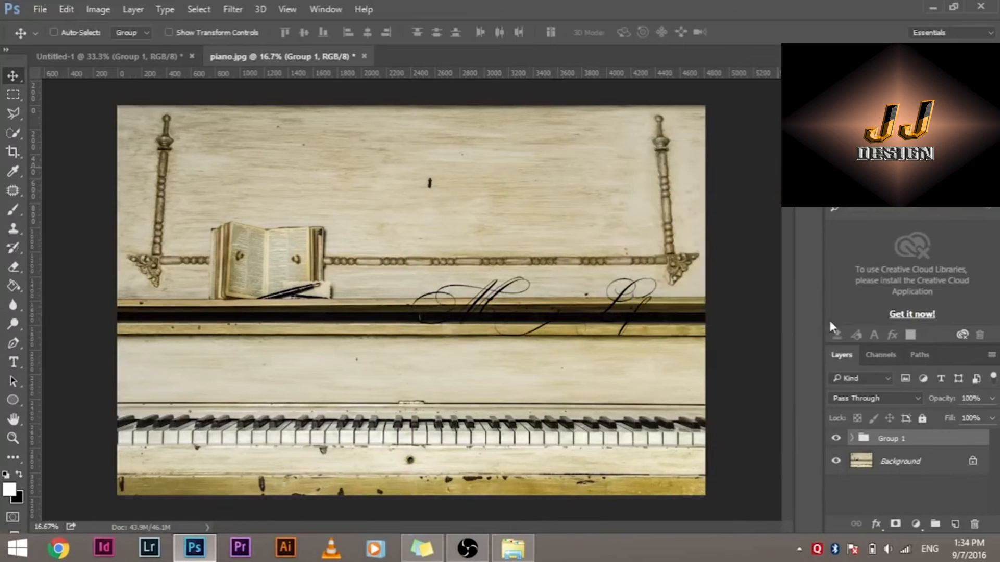
Expand Group 1 and try to recolour its text to white with the Type tool while the group is selected
left_click(853, 438)
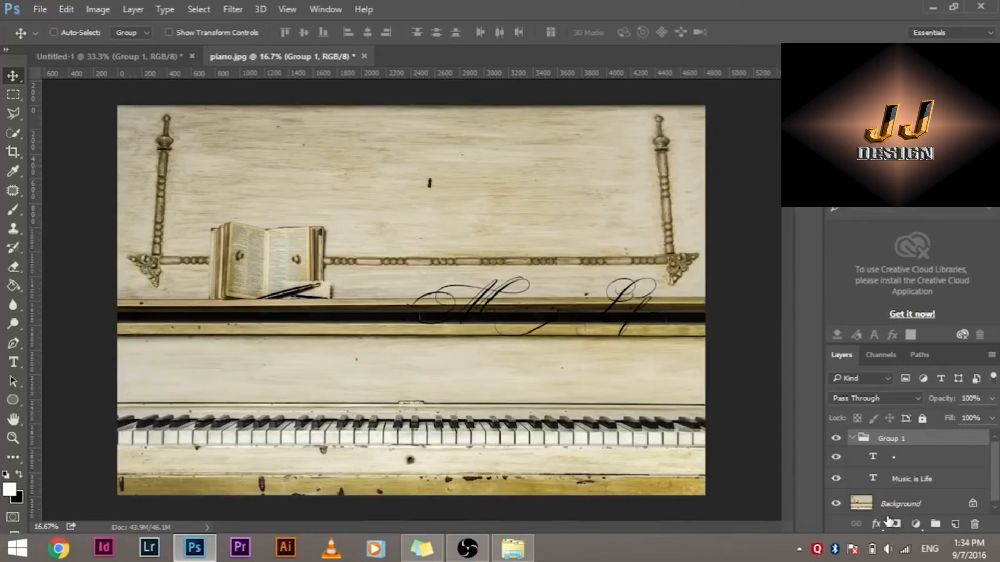
left_click(14, 362)
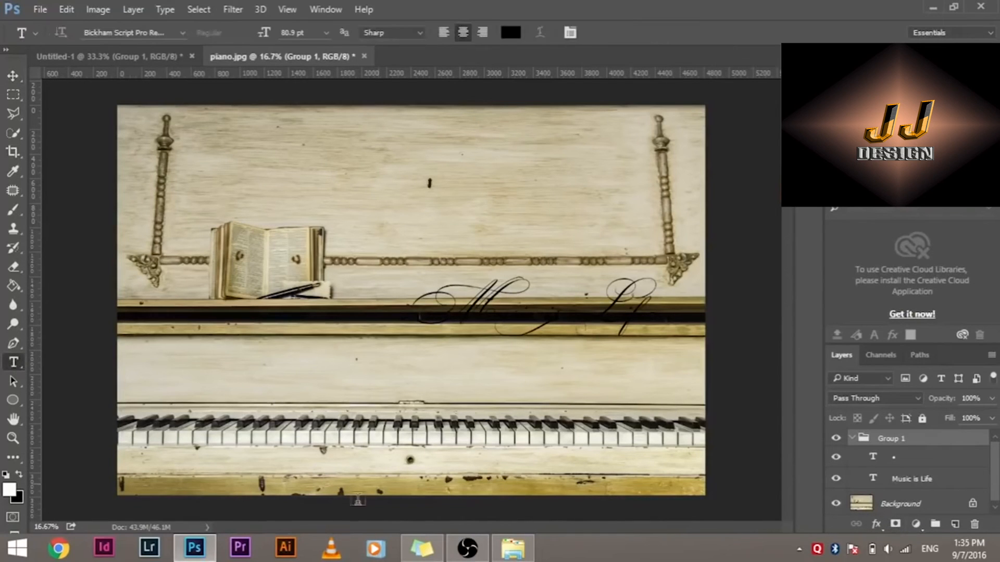
left_click(511, 37)
left_click_drag(262, 220, 152, 157)
left_click(533, 172)
Select both the ornament and "Music is Life" text layers and set their text colour to white
left_click(888, 461)
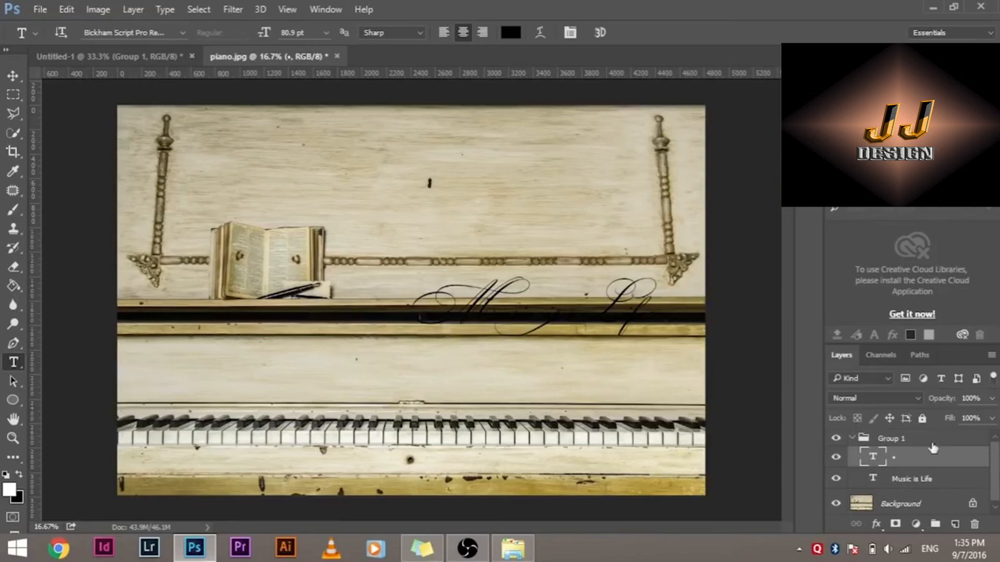
left_click(946, 479, "shift")
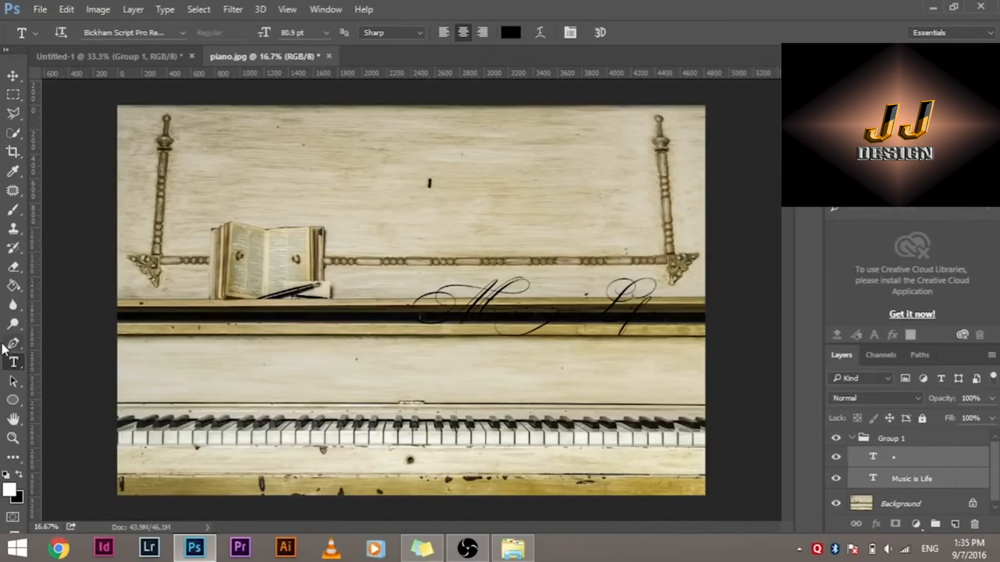
left_click(511, 32)
left_click_drag(192, 186, 179, 179)
left_click(506, 177)
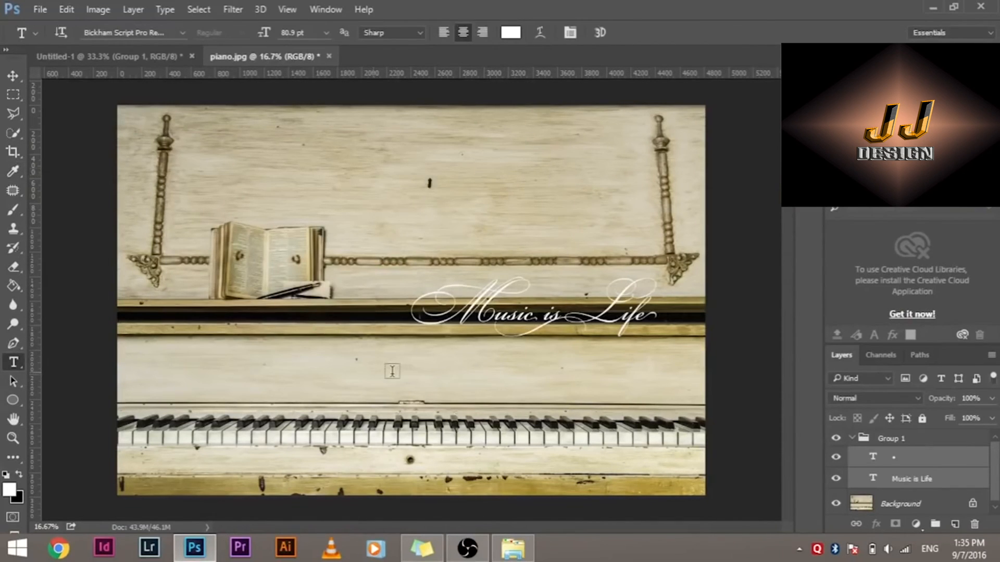
Move the white lettering slightly down over the piano's dark slot and nudge it a little to the right
left_click(14, 76)
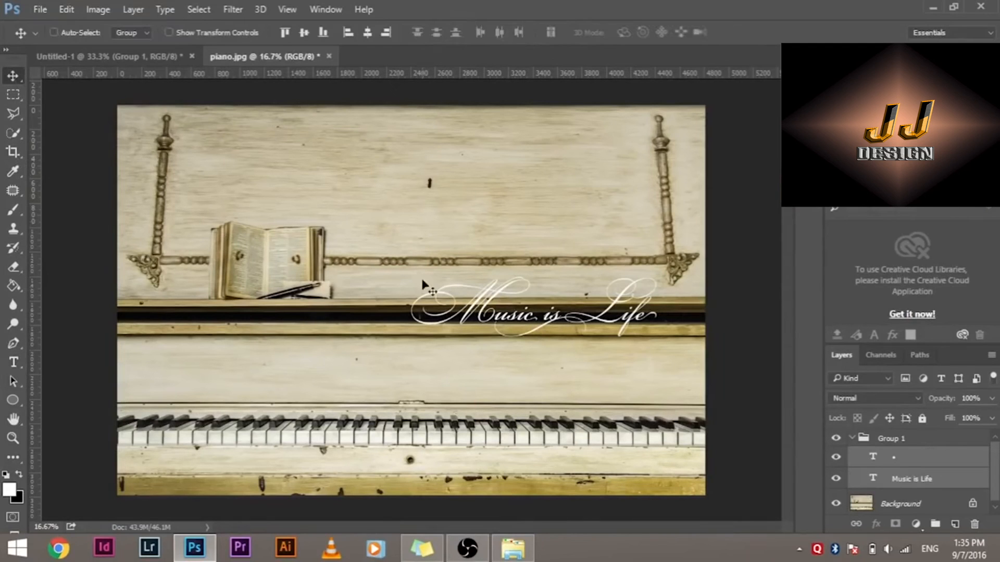
mouse_move(527, 318)
left_mouse_down()
mouse_move(504, 312)
mouse_move(566, 316)
mouse_move(525, 321)
left_mouse_up()
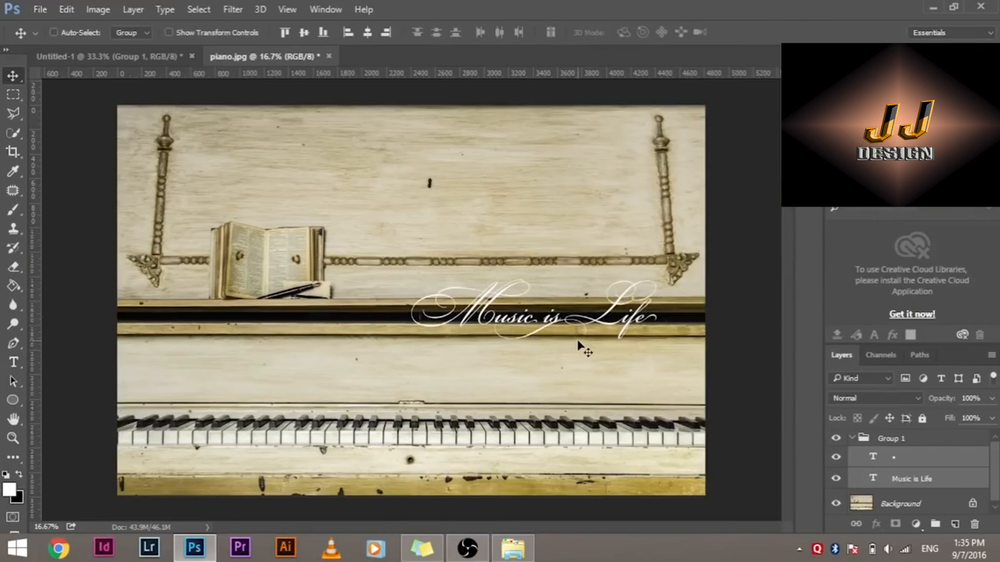
key("Right")
key("Right")
key("Right")
key("Right")
key("Right")
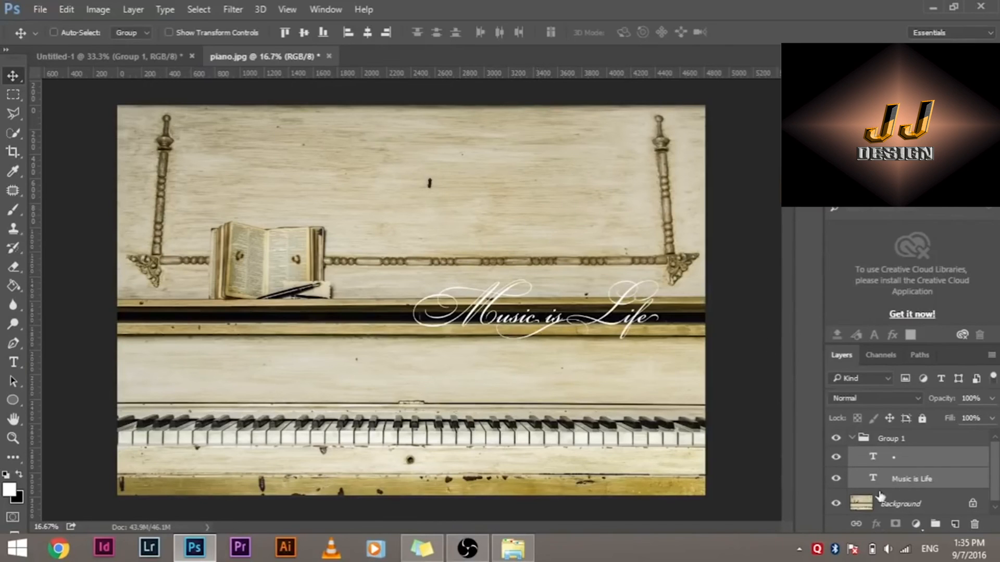
left_click(947, 440)
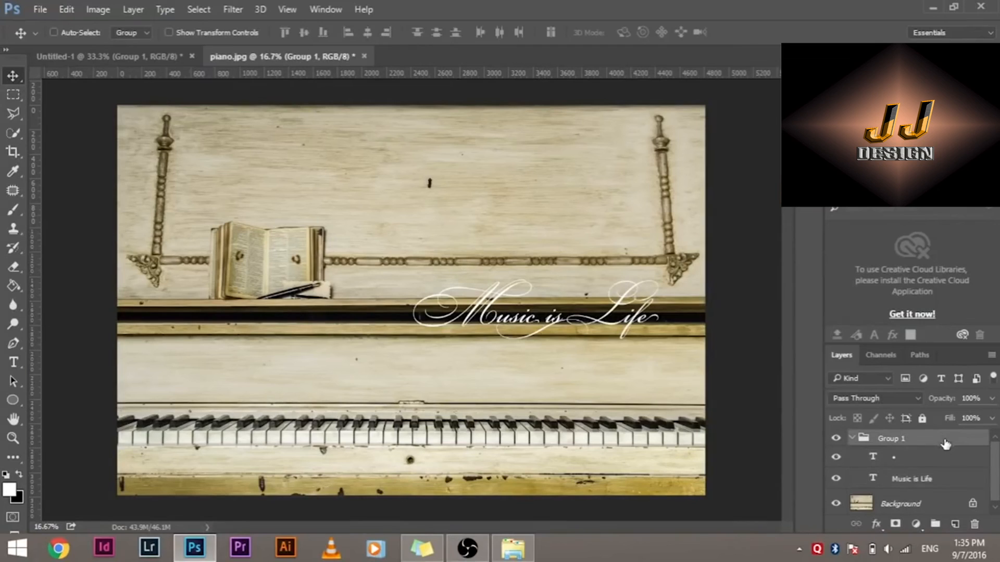
left_click(932, 502)
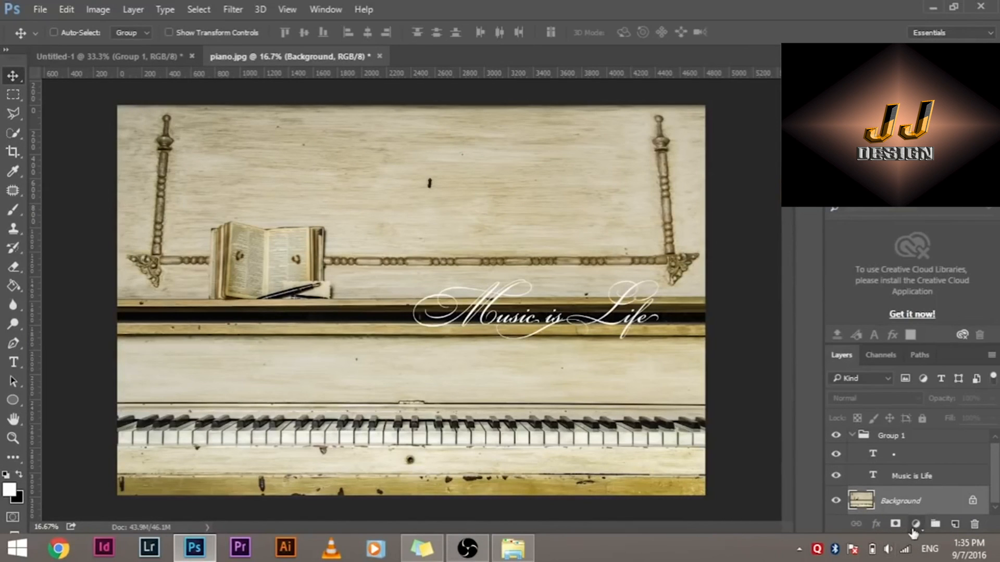
left_click(914, 526)
left_click(911, 518)
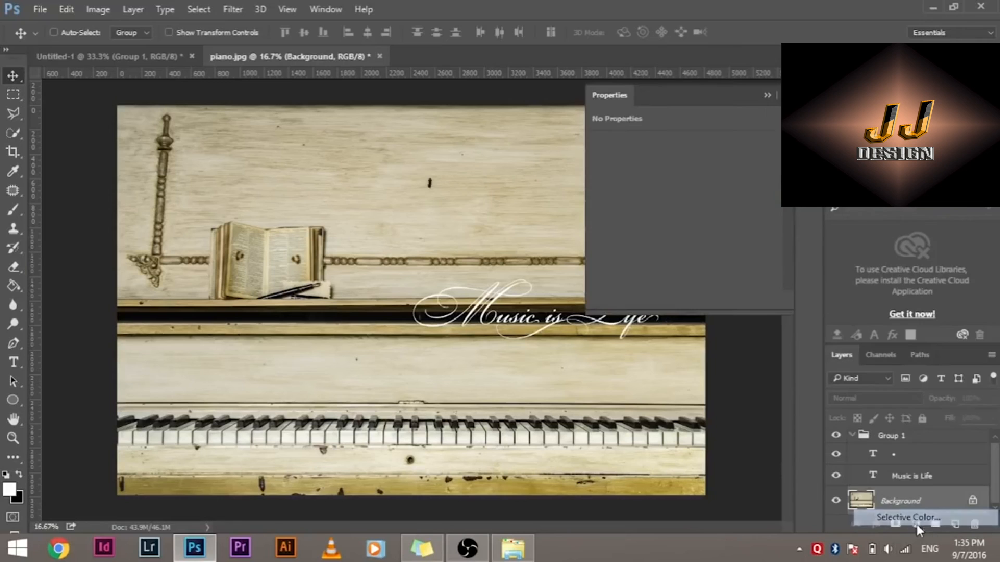
left_click(767, 95)
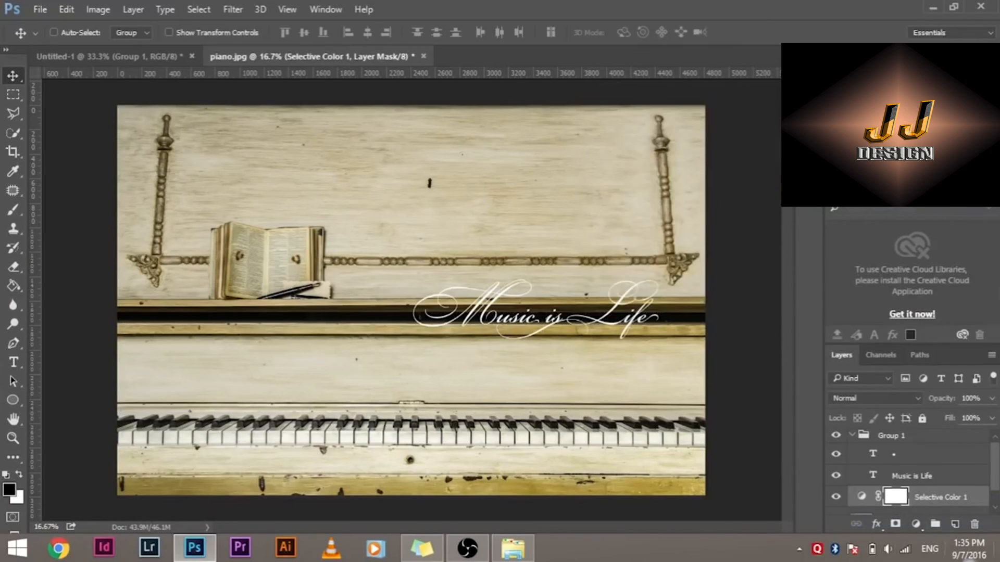
scroll(955, 499, "down", 1)
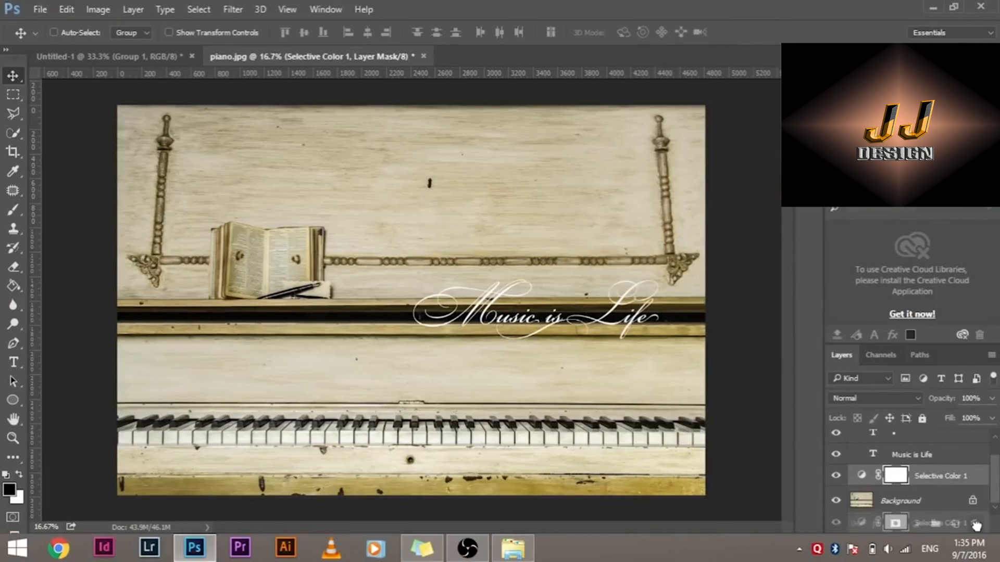
Add a Solid Color fill layer in black (000000) directly above the Background layer
left_click(922, 501)
left_click(916, 525)
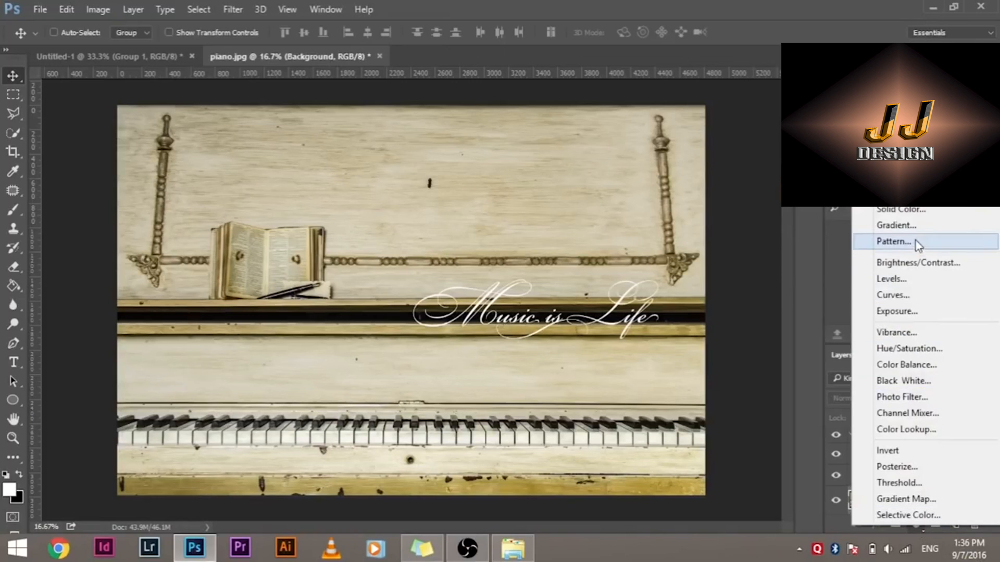
left_click(927, 209)
type("000000")
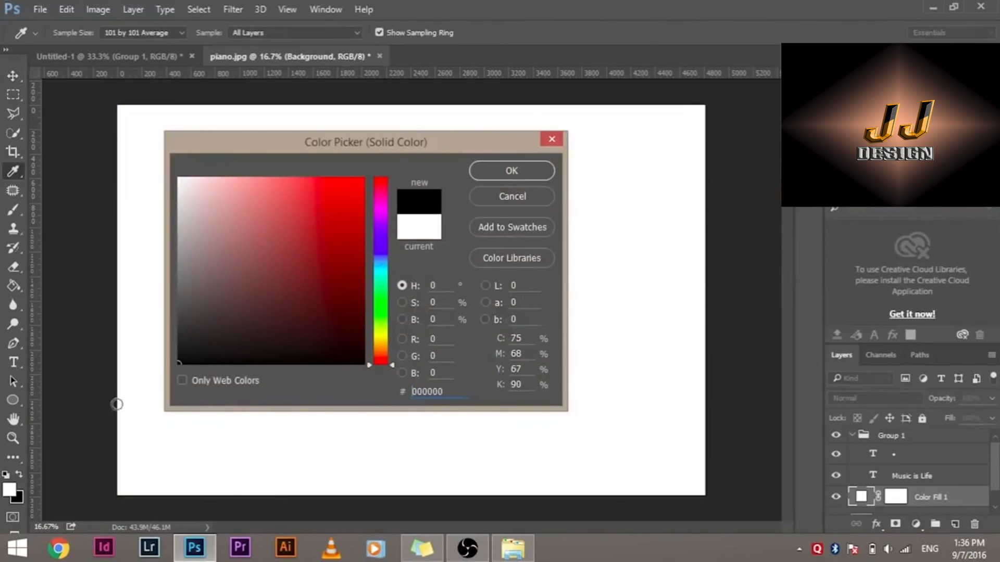
left_click(509, 171)
key("v")
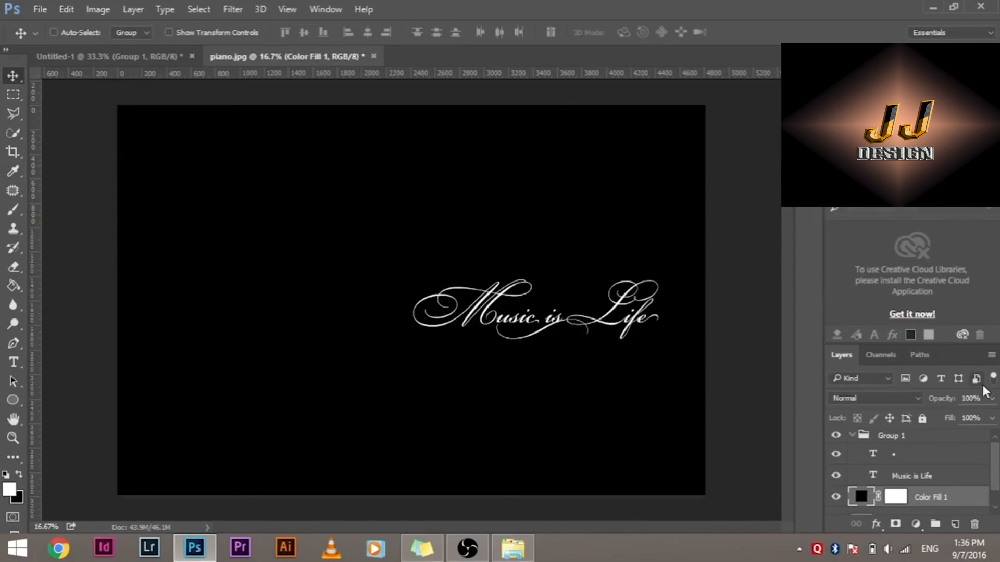
Lower the black fill layer's opacity to 50% and toggle its visibility to compare the effect
left_click(992, 400)
left_click(955, 415)
left_click(978, 399)
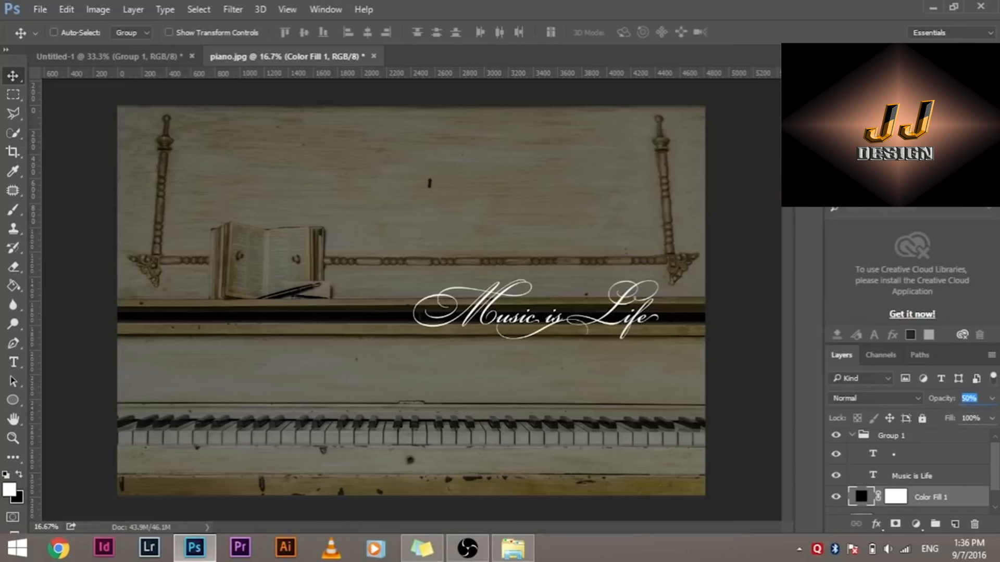
left_click(836, 497)
left_click(836, 497)
Set the opacity of the black fill layer to 45%
left_click(992, 399)
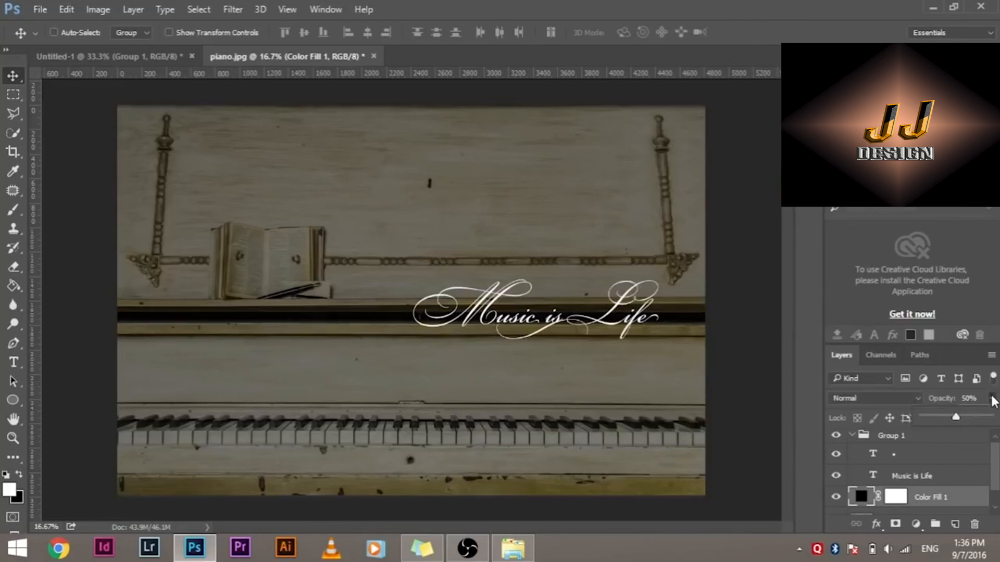
left_click(928, 416)
left_click(955, 418)
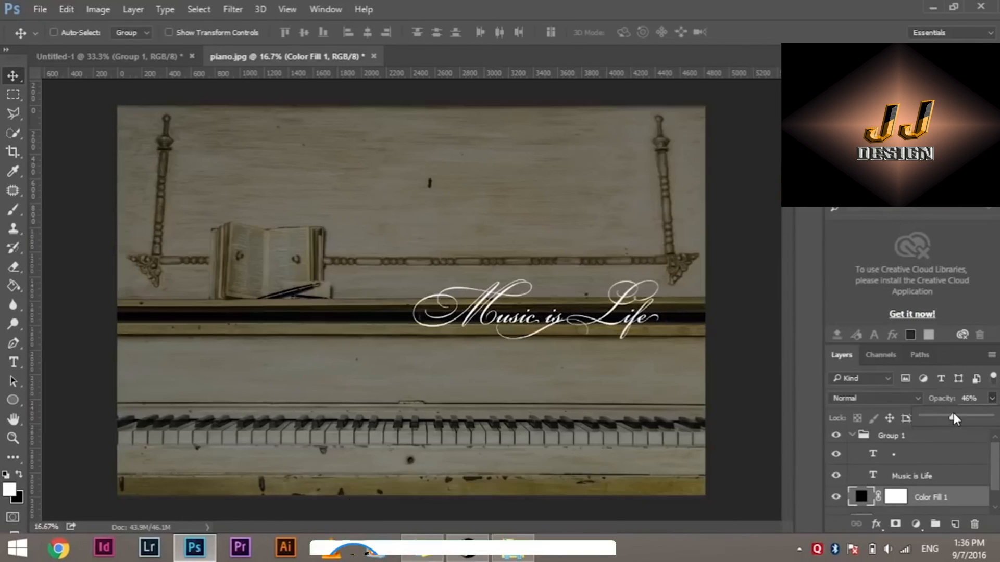
left_click_drag(980, 398, 915, 401)
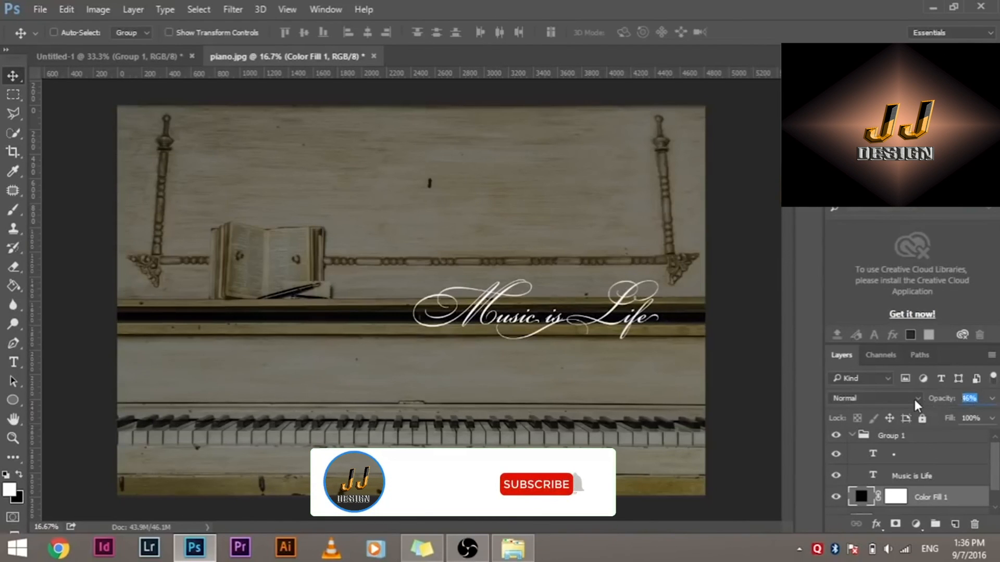
type("45")
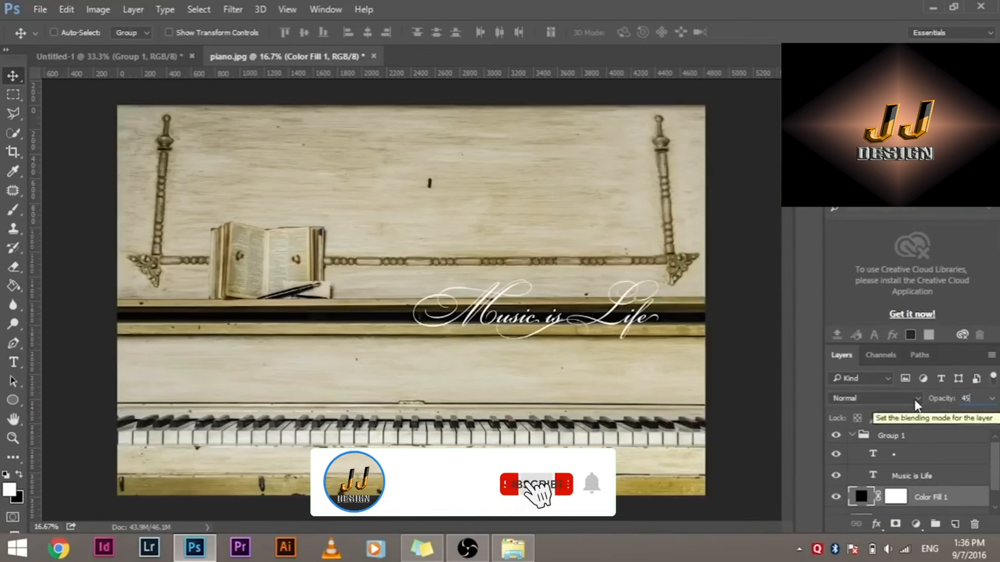
key("Return")
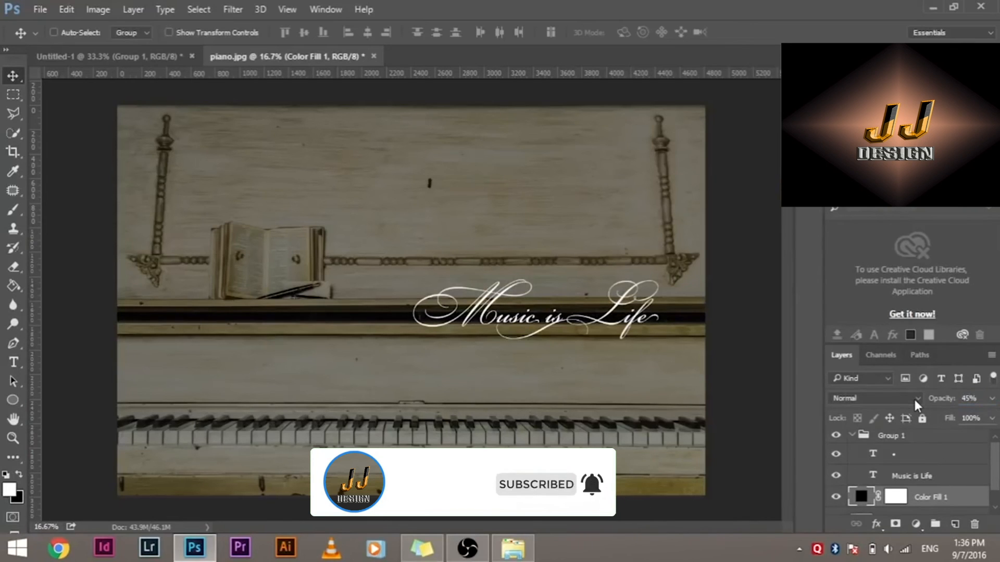